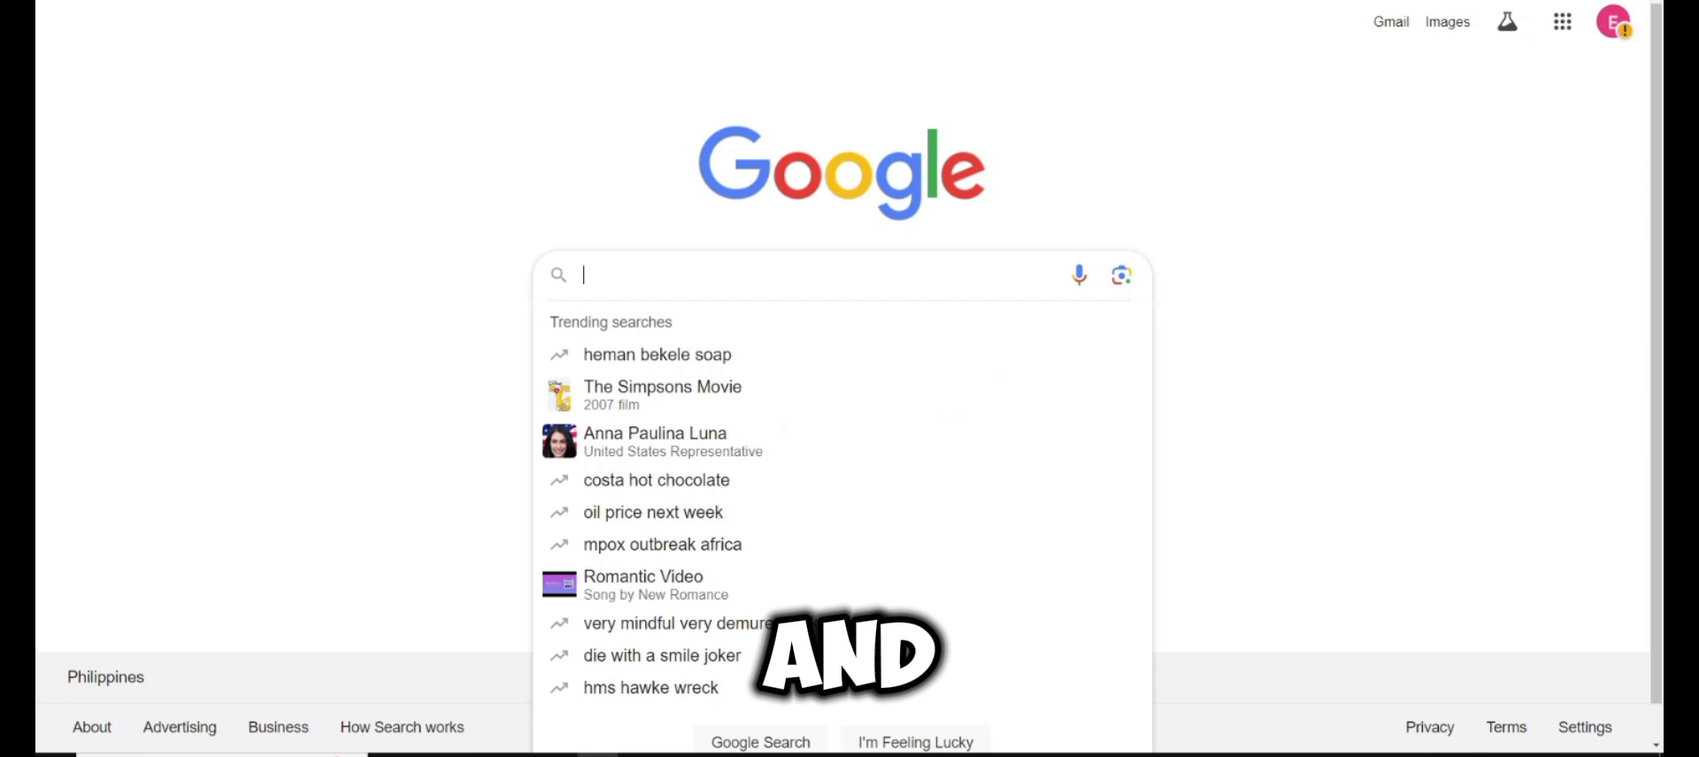
Step: Search Google for "windows 11 iso" and open Microsoft's Windows 11 Disk Image (ISO) download page
text(windows)
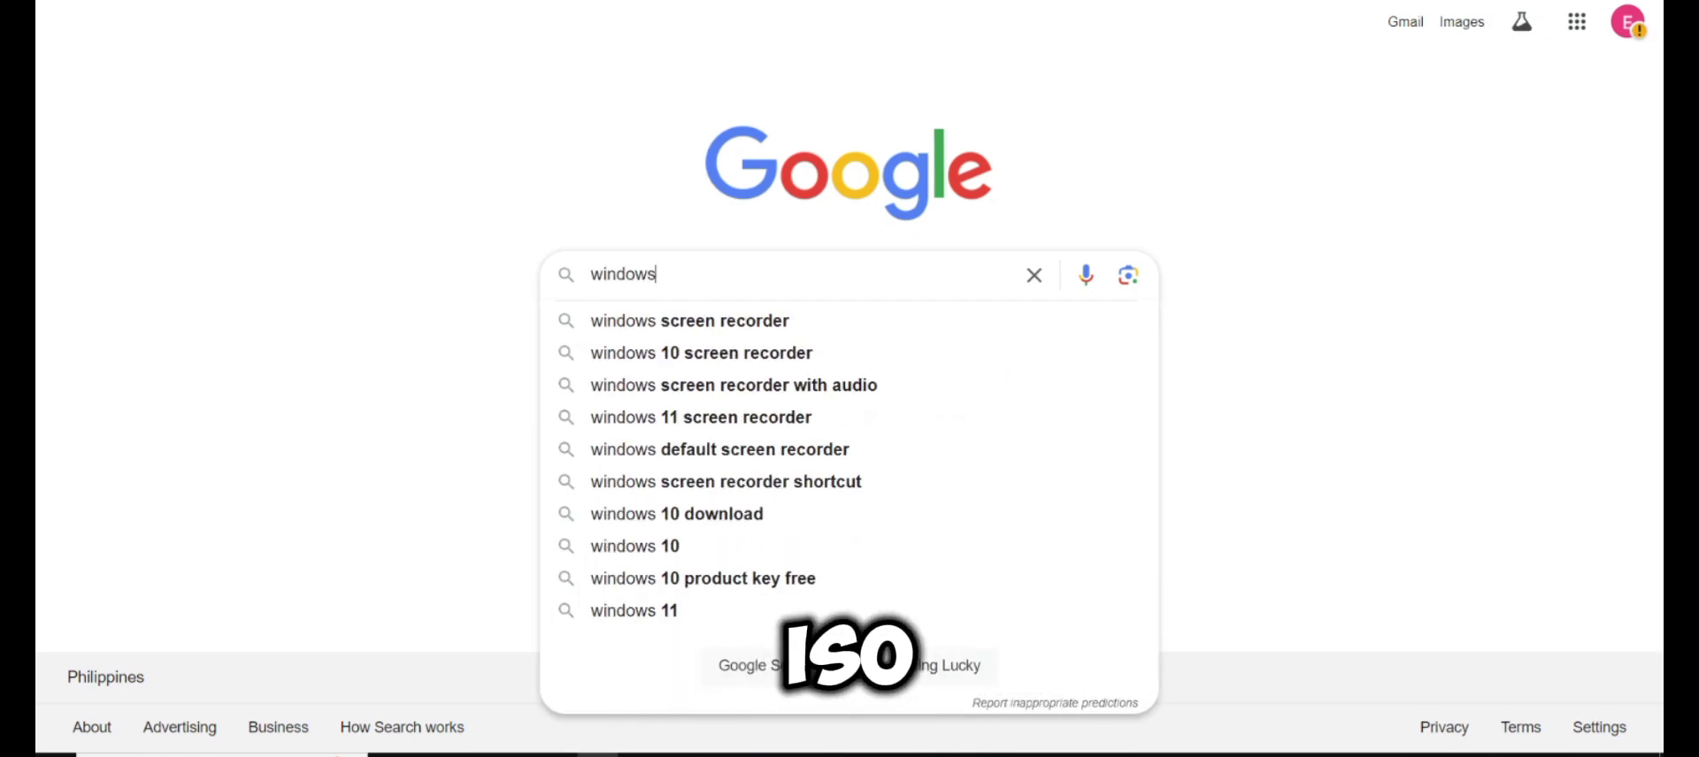
text( 11 iso)
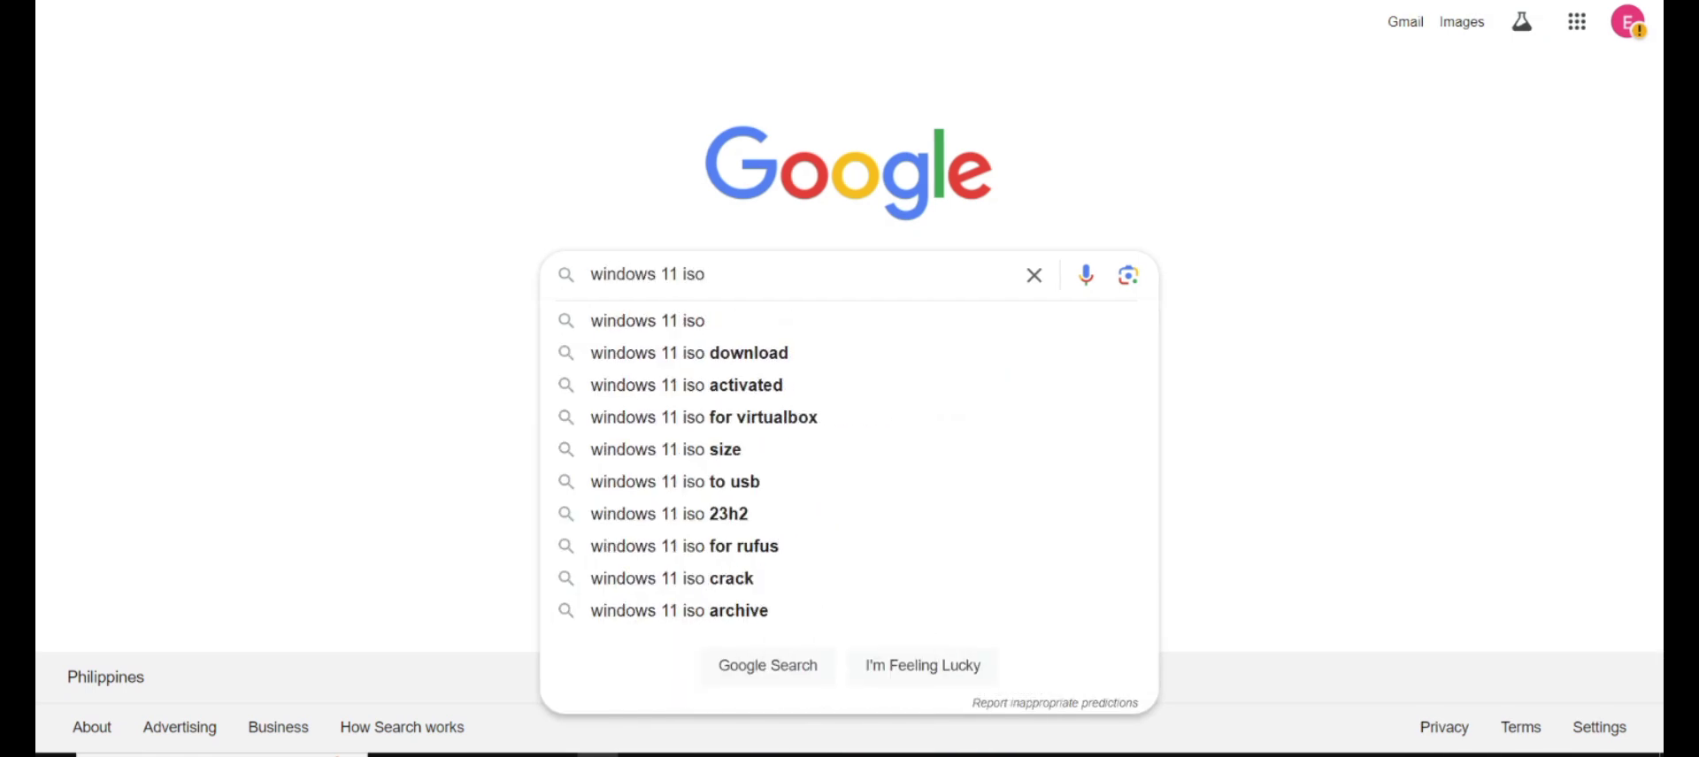
key(Return)
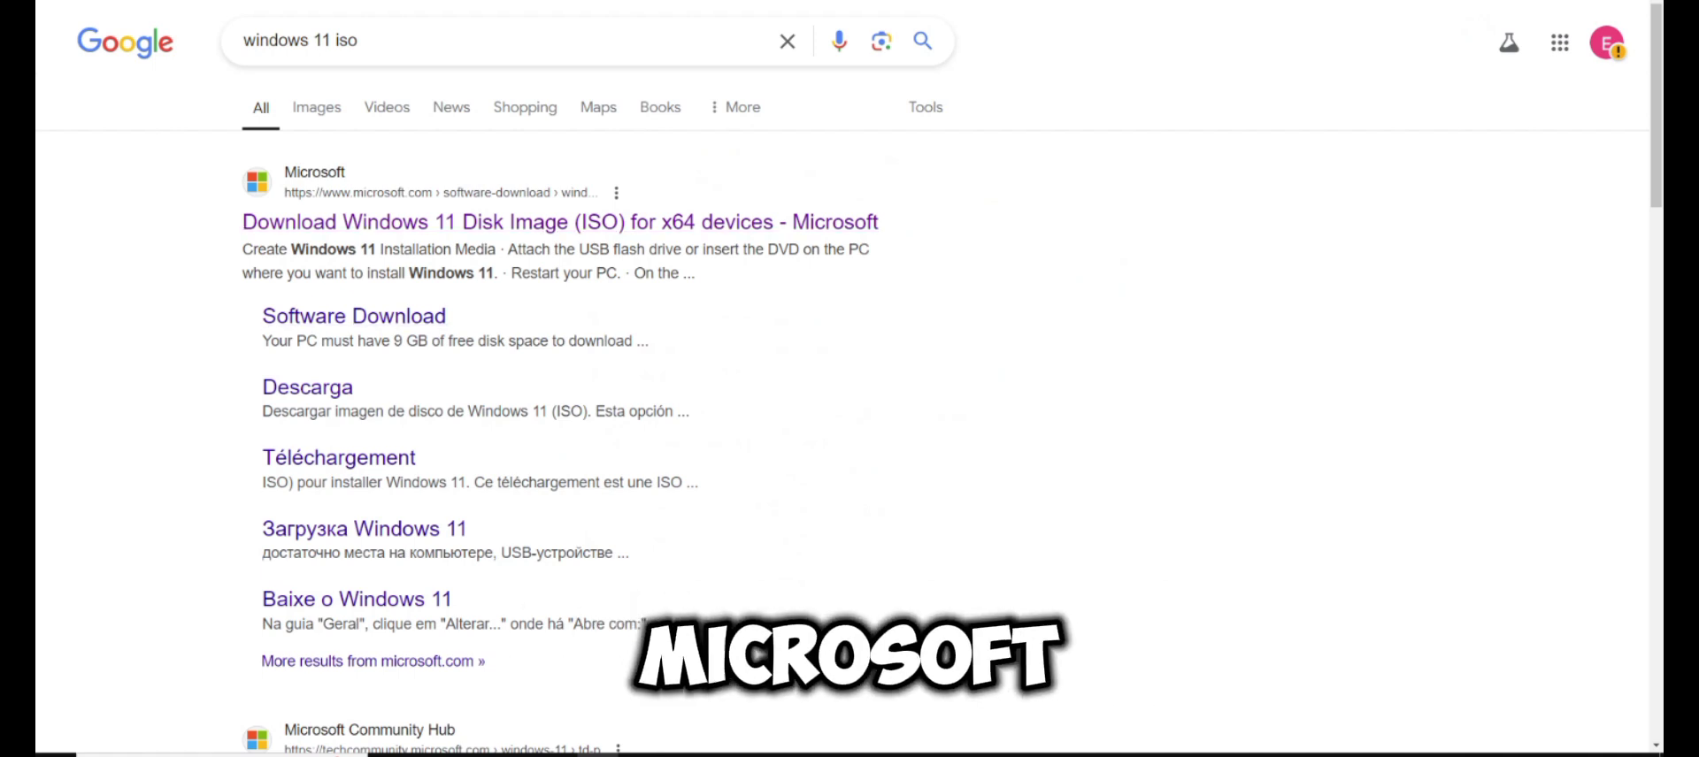
click(442, 222)
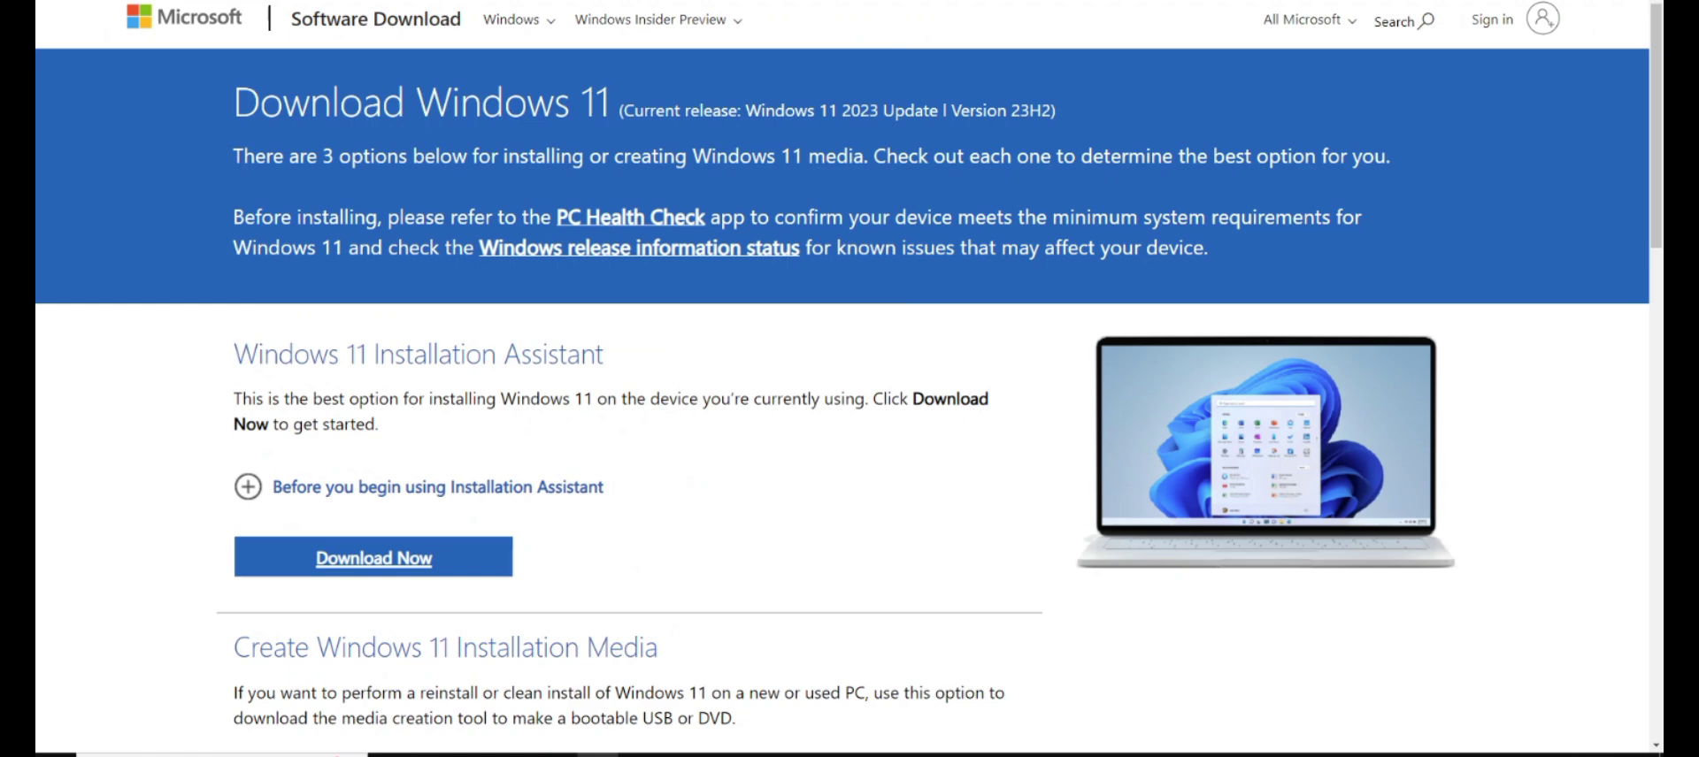
Step: Request the Windows 11 (multi-edition ISO for x64 devices) download with English (United States) as the product language
scroll(841, 398, down, 5)
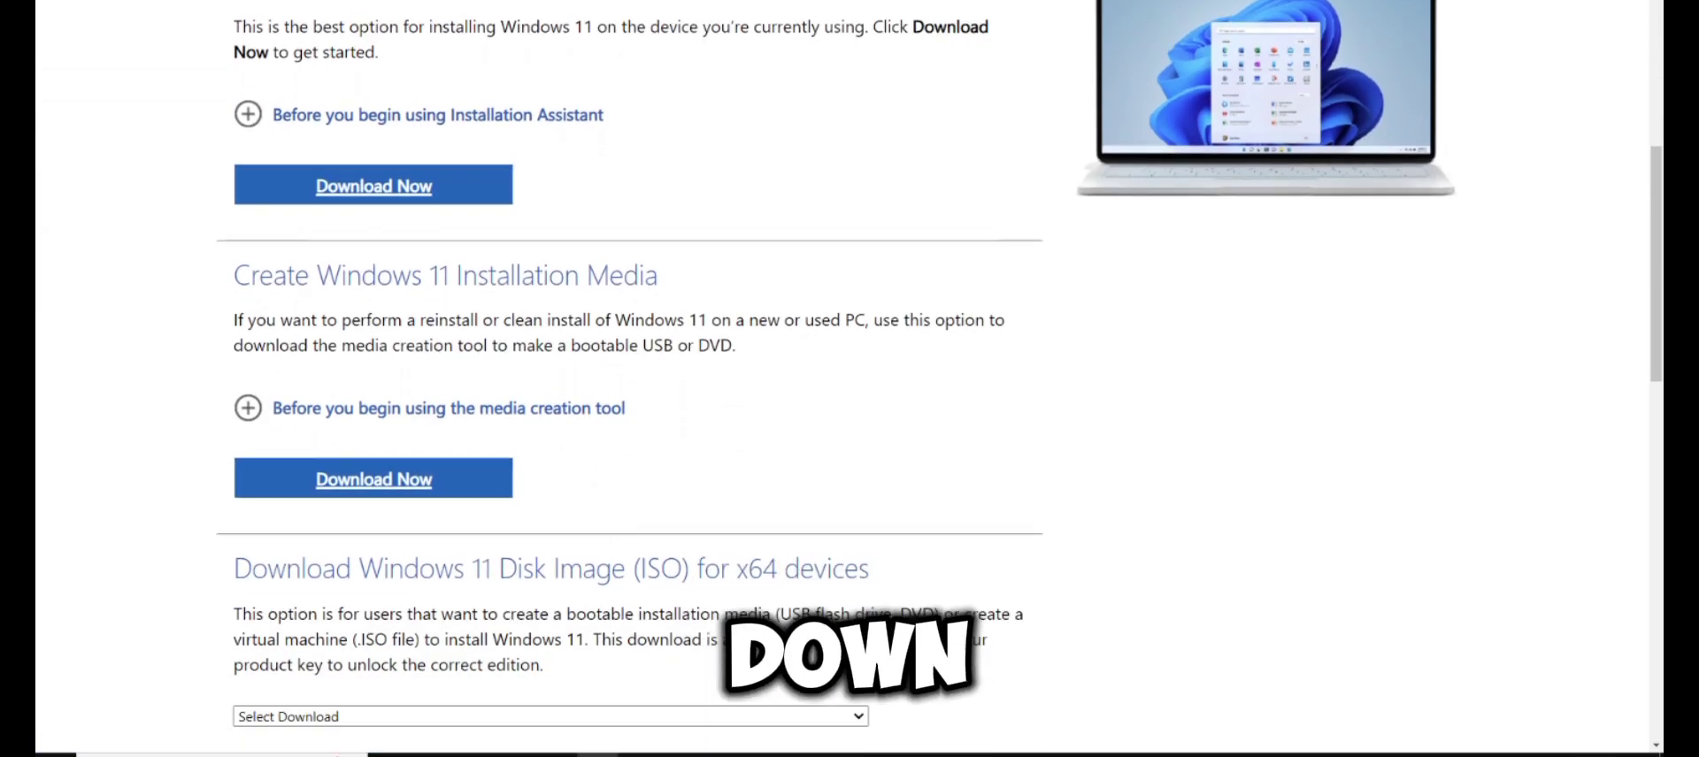
scroll(620, 325, down, 3)
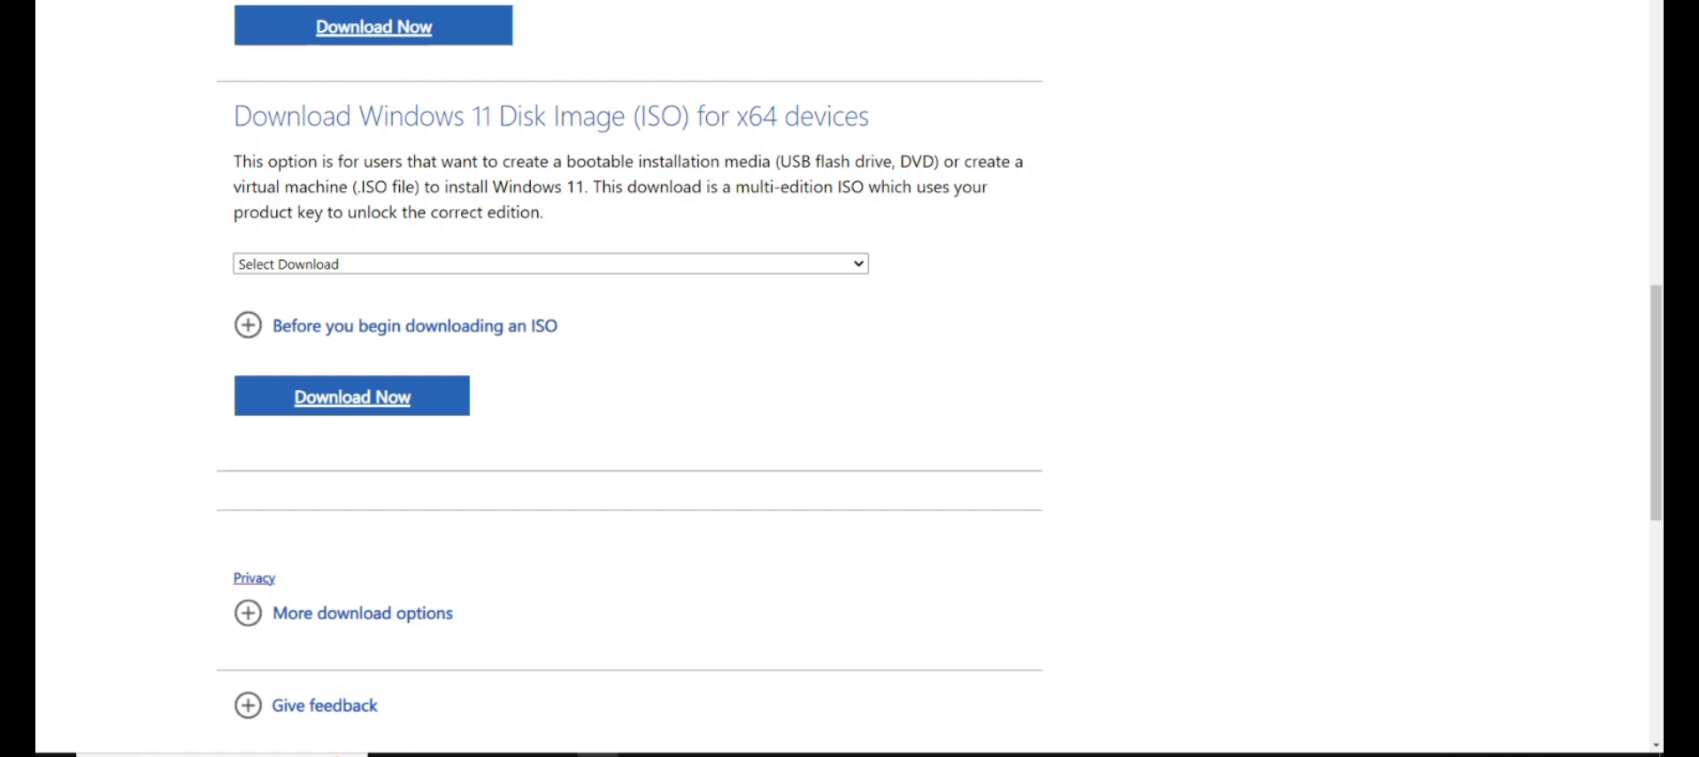
click(551, 263)
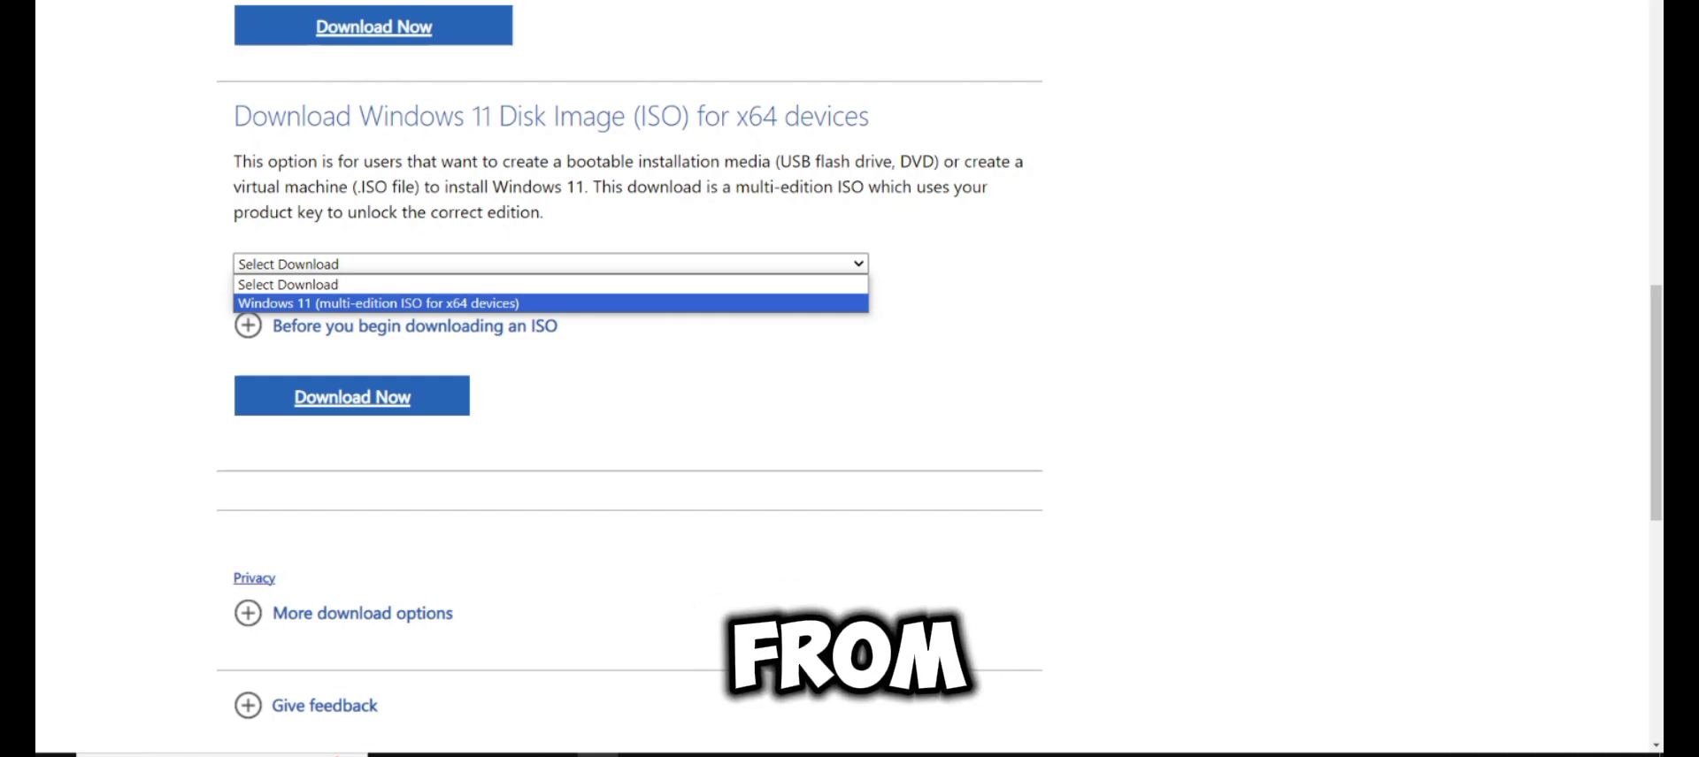
click(376, 303)
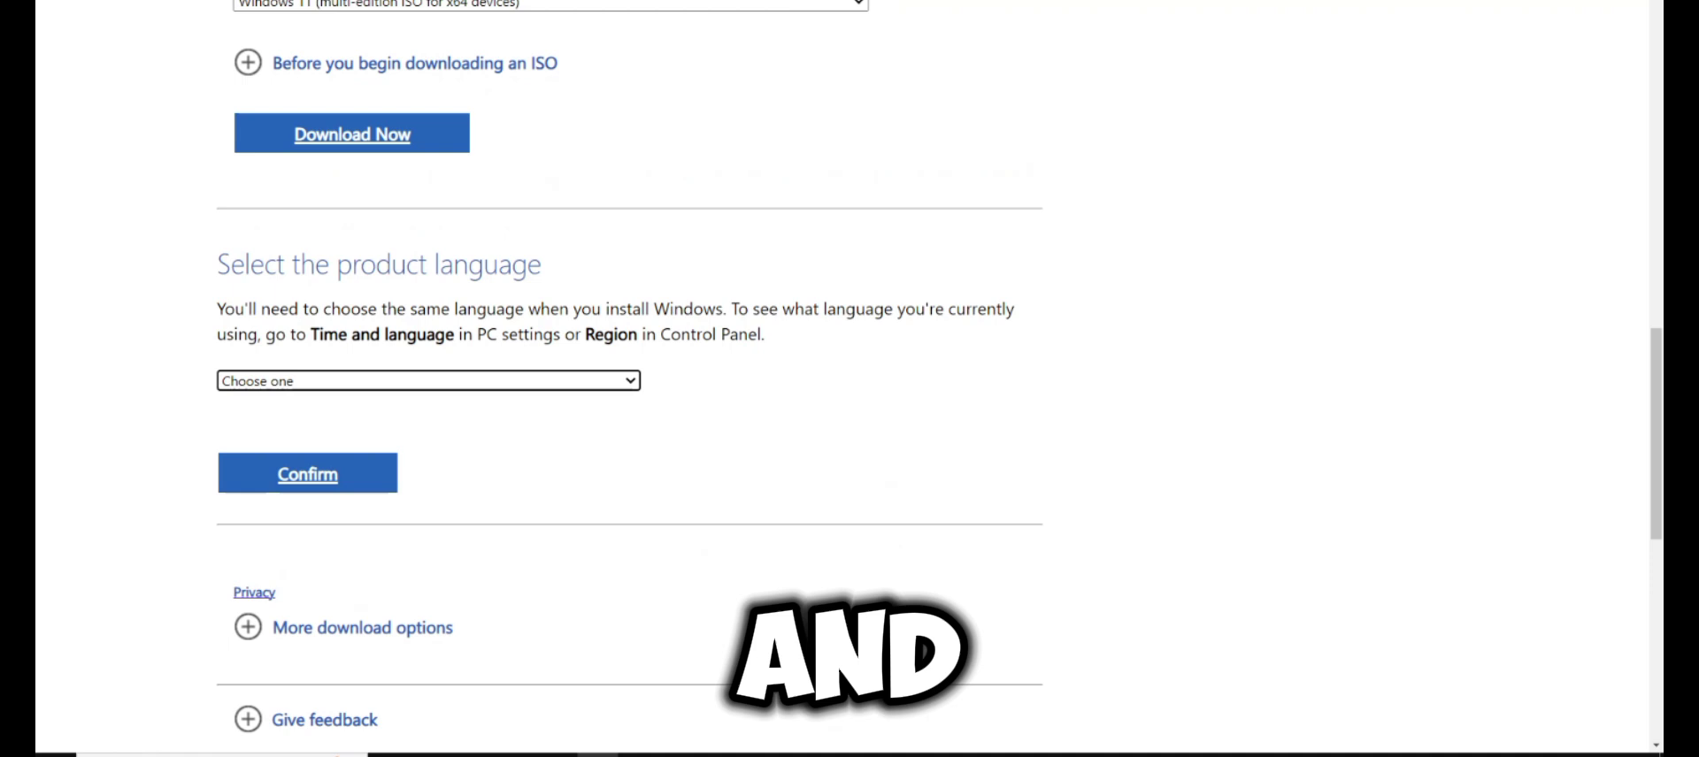
click(428, 381)
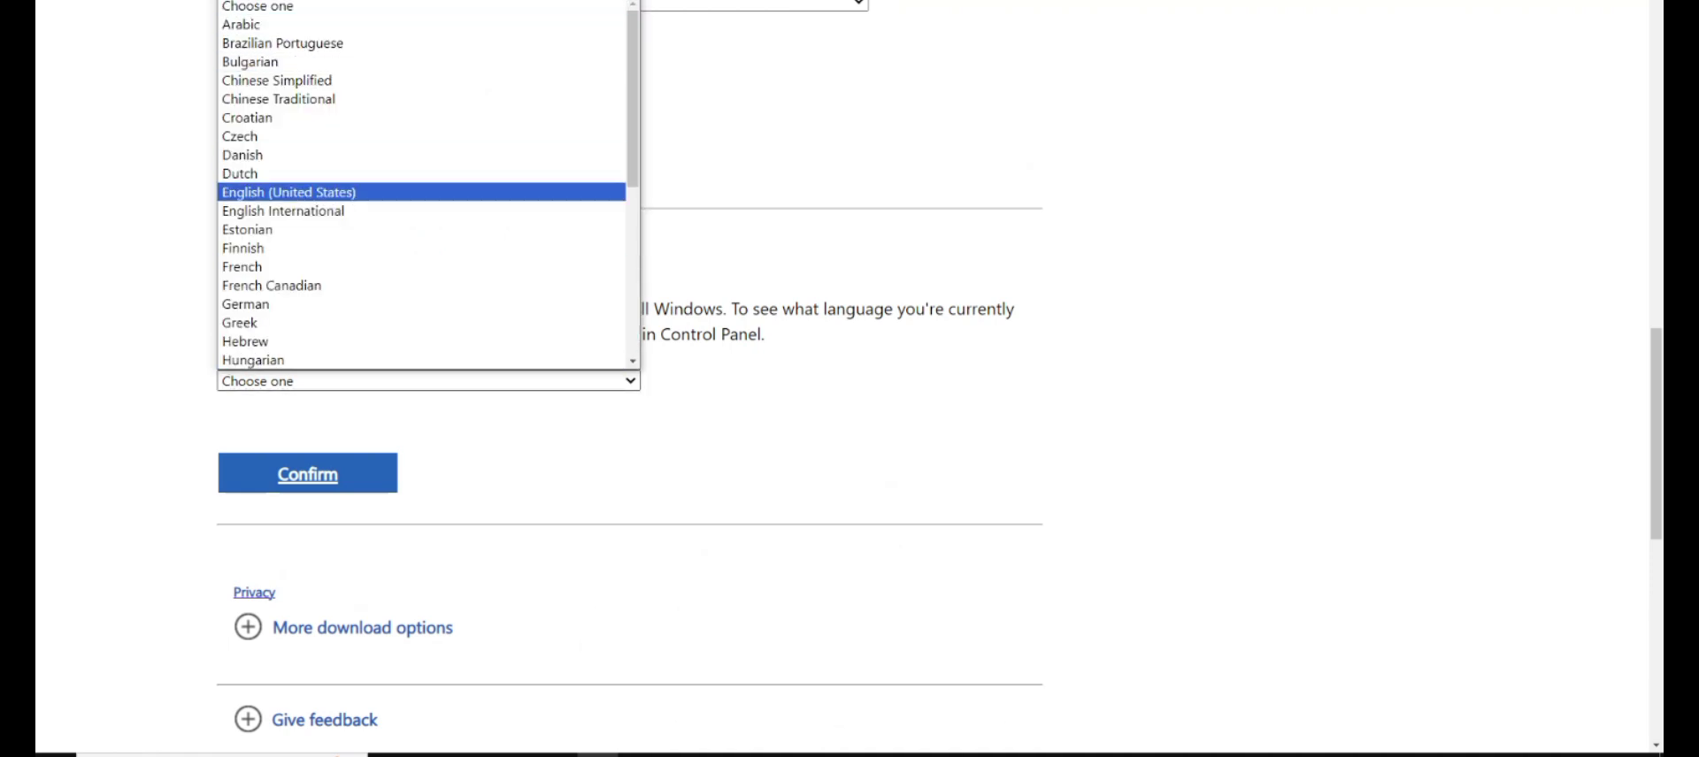
key(Return)
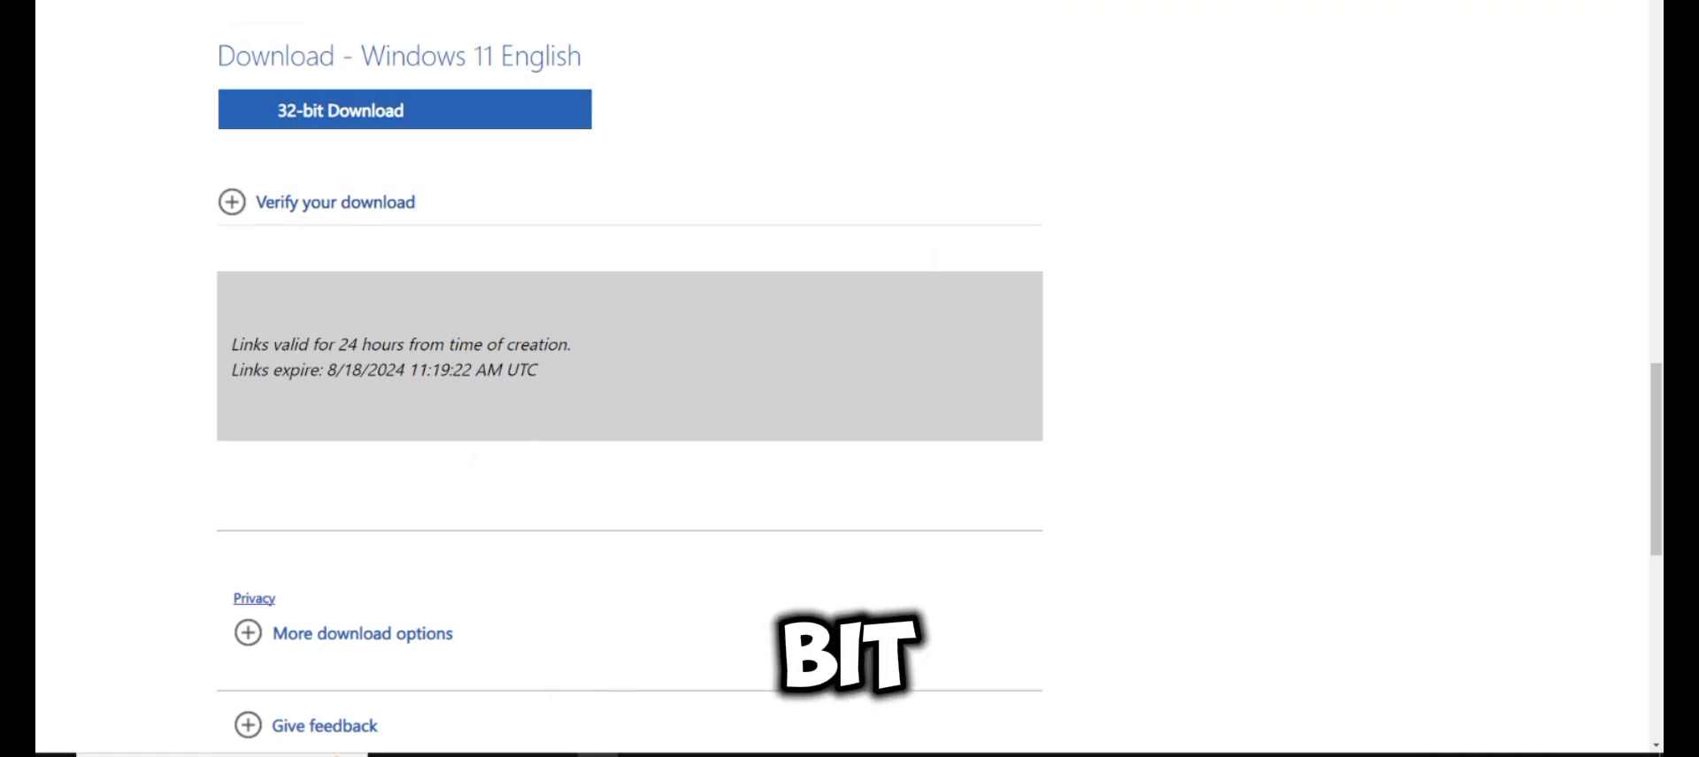
Step: Start the Windows 11 English ISO download and cancel it while it is in progress
scroll(628, 398, up, 4)
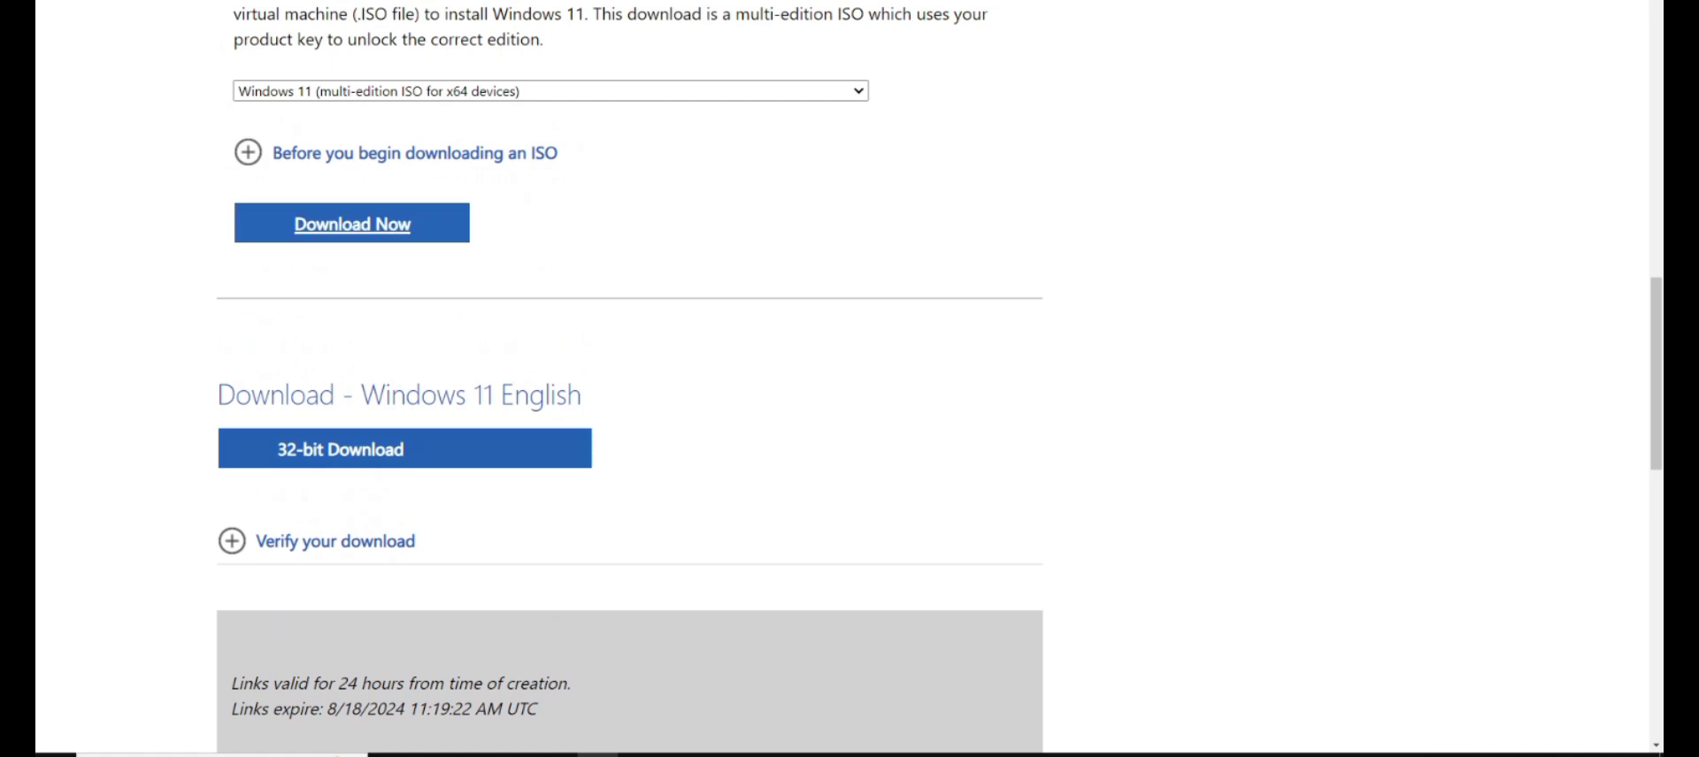
click(404, 448)
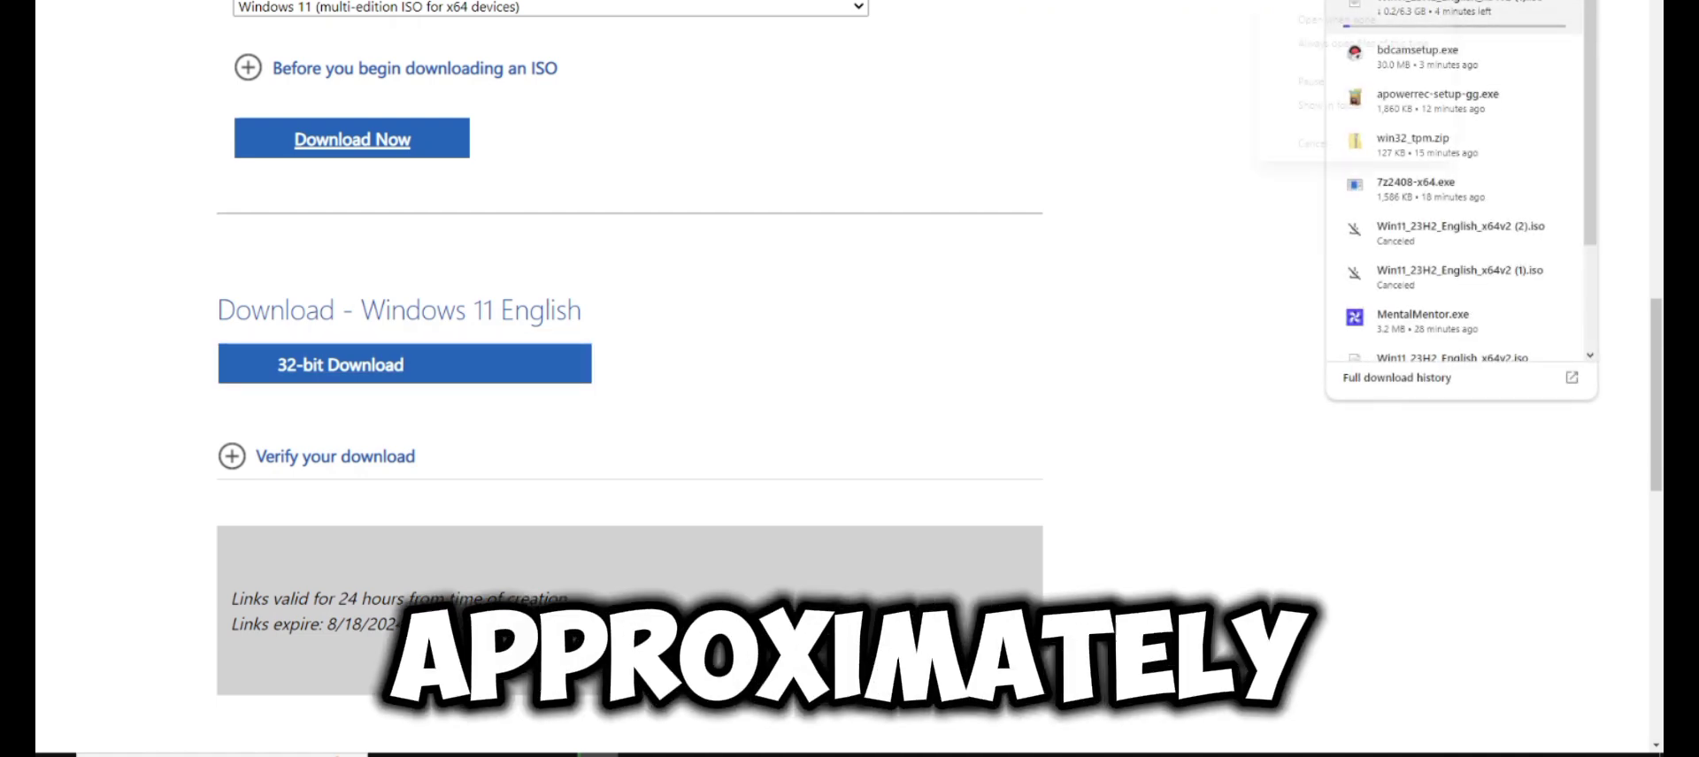
right_click(1451, 9)
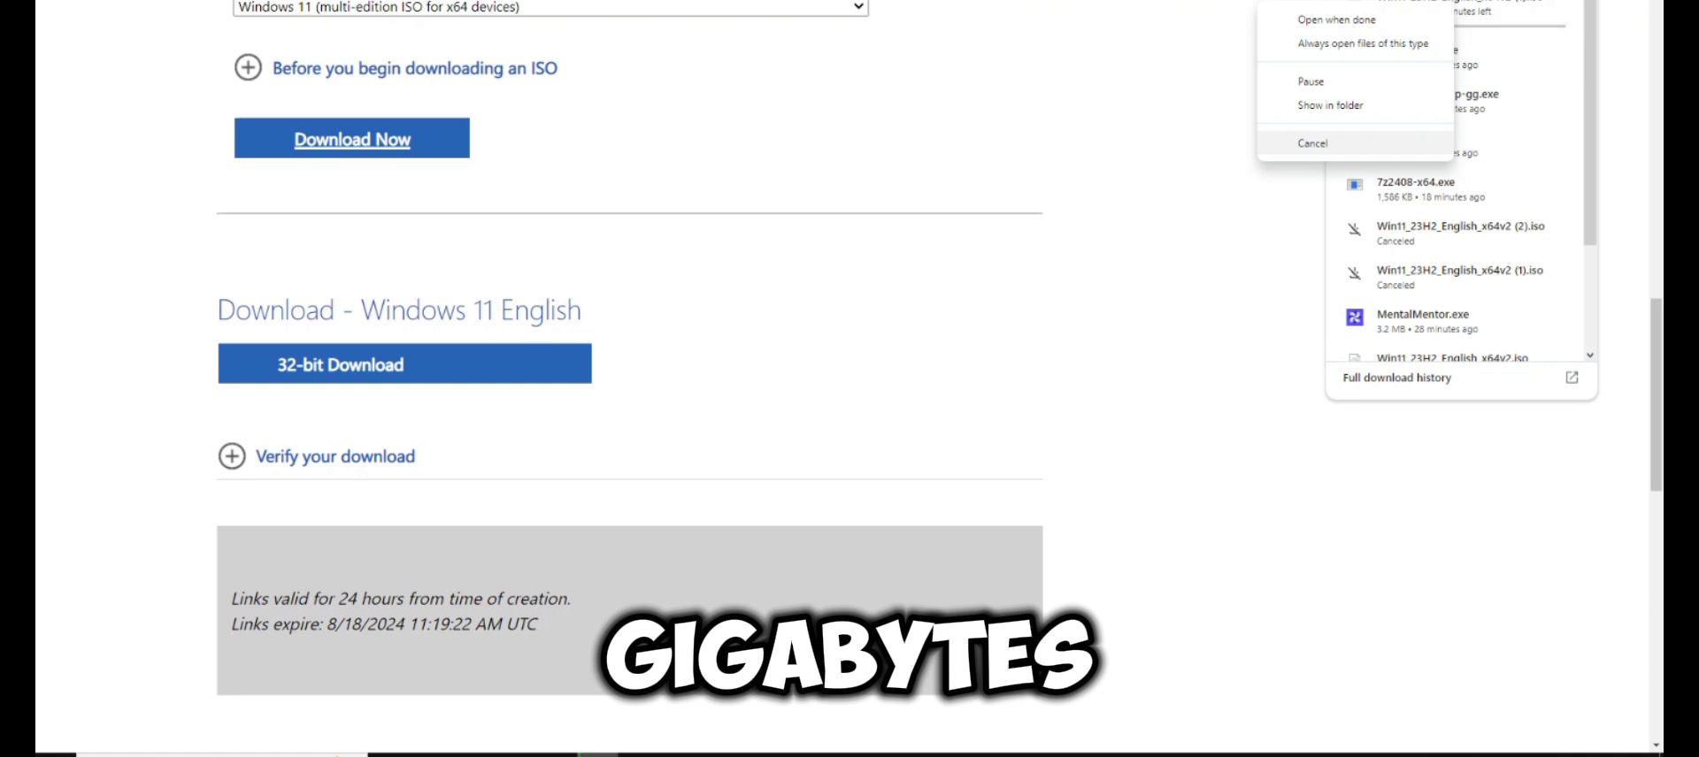
click(1319, 142)
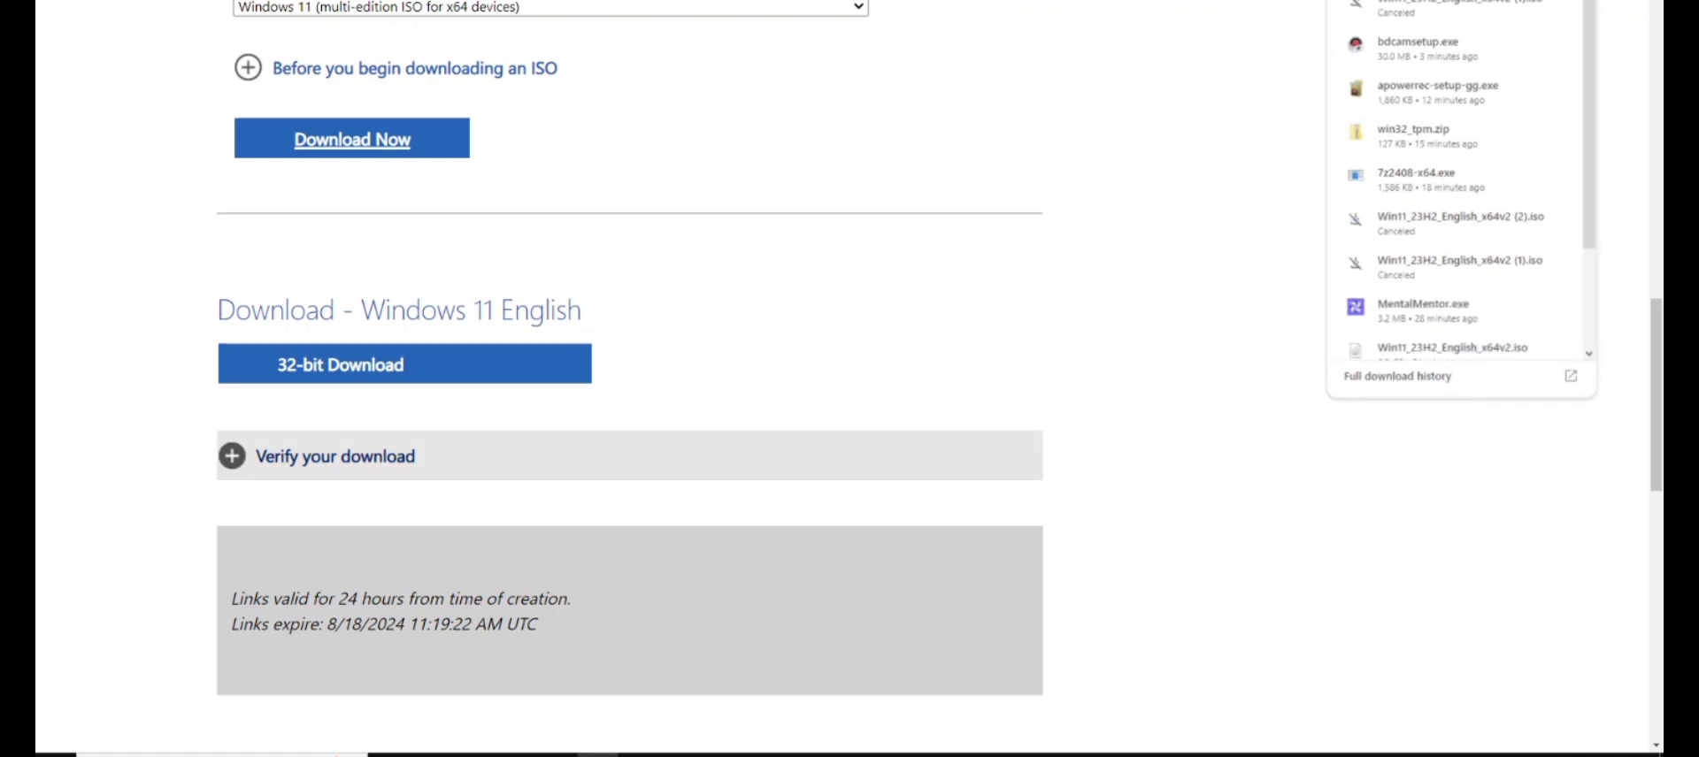
click(335, 456)
Step: Switch to File Explorer and locate the existing Win11_23H2_English_x64v2 disk image in the Downloads folder
key(super+e)
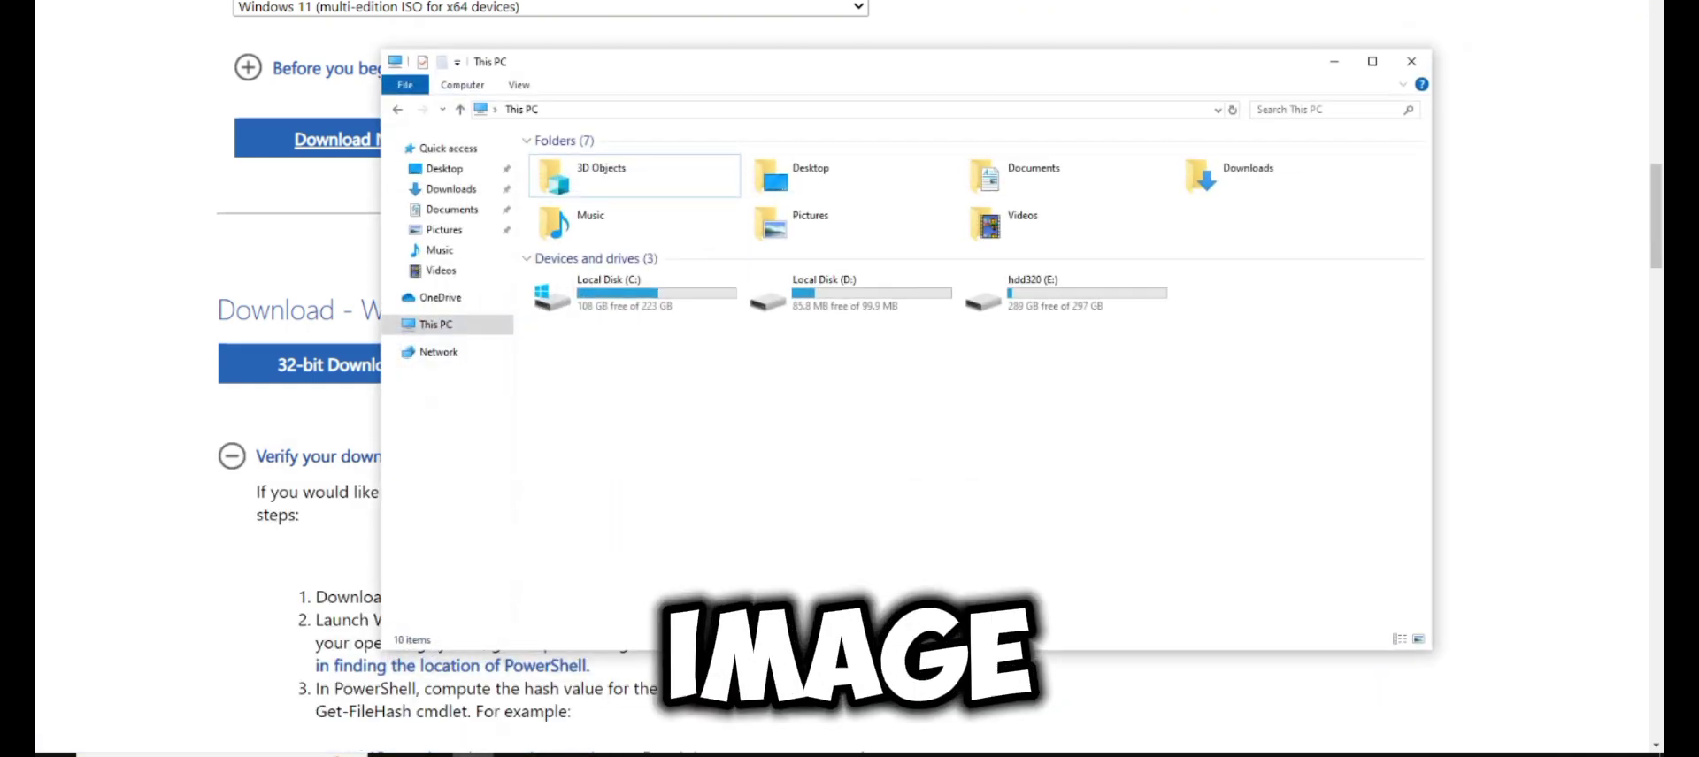
click(452, 189)
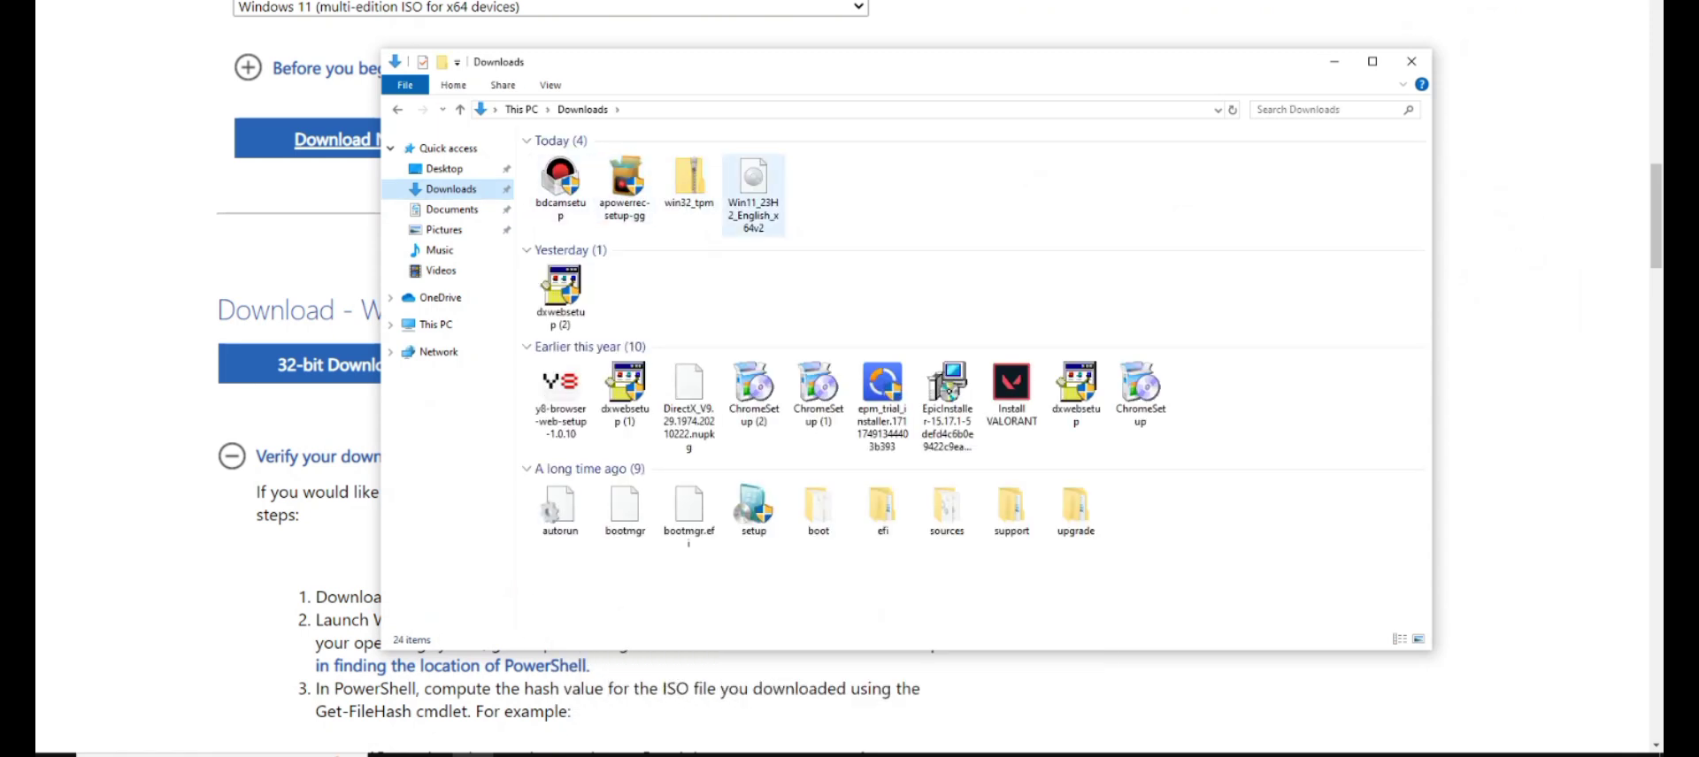
click(753, 190)
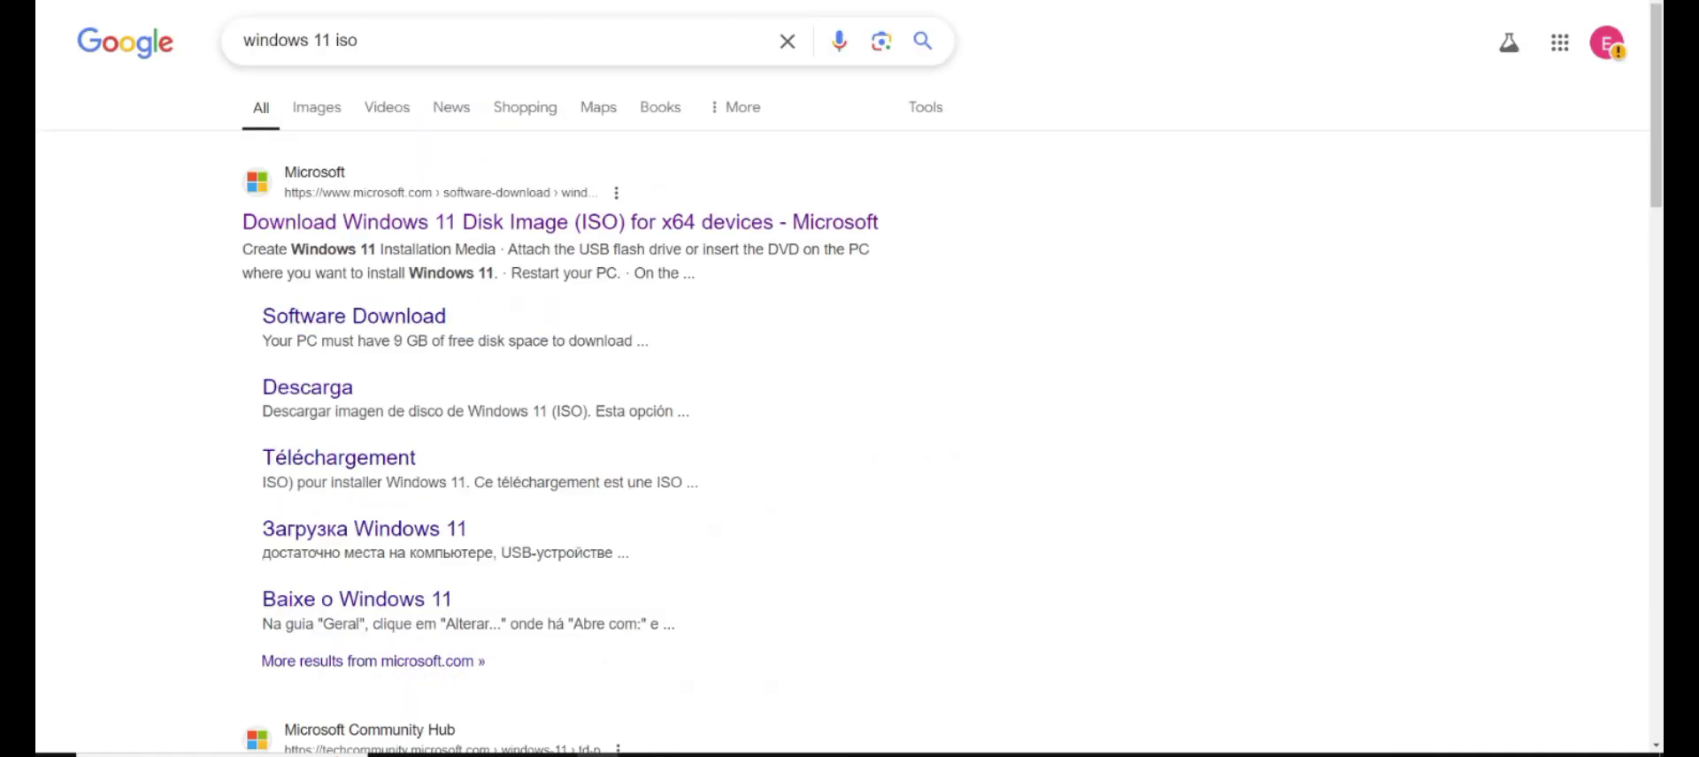
Step: Search Google for "7-zip", open the official 7-Zip site and get the 64-bit x64 Windows installer
triple_click(358, 40)
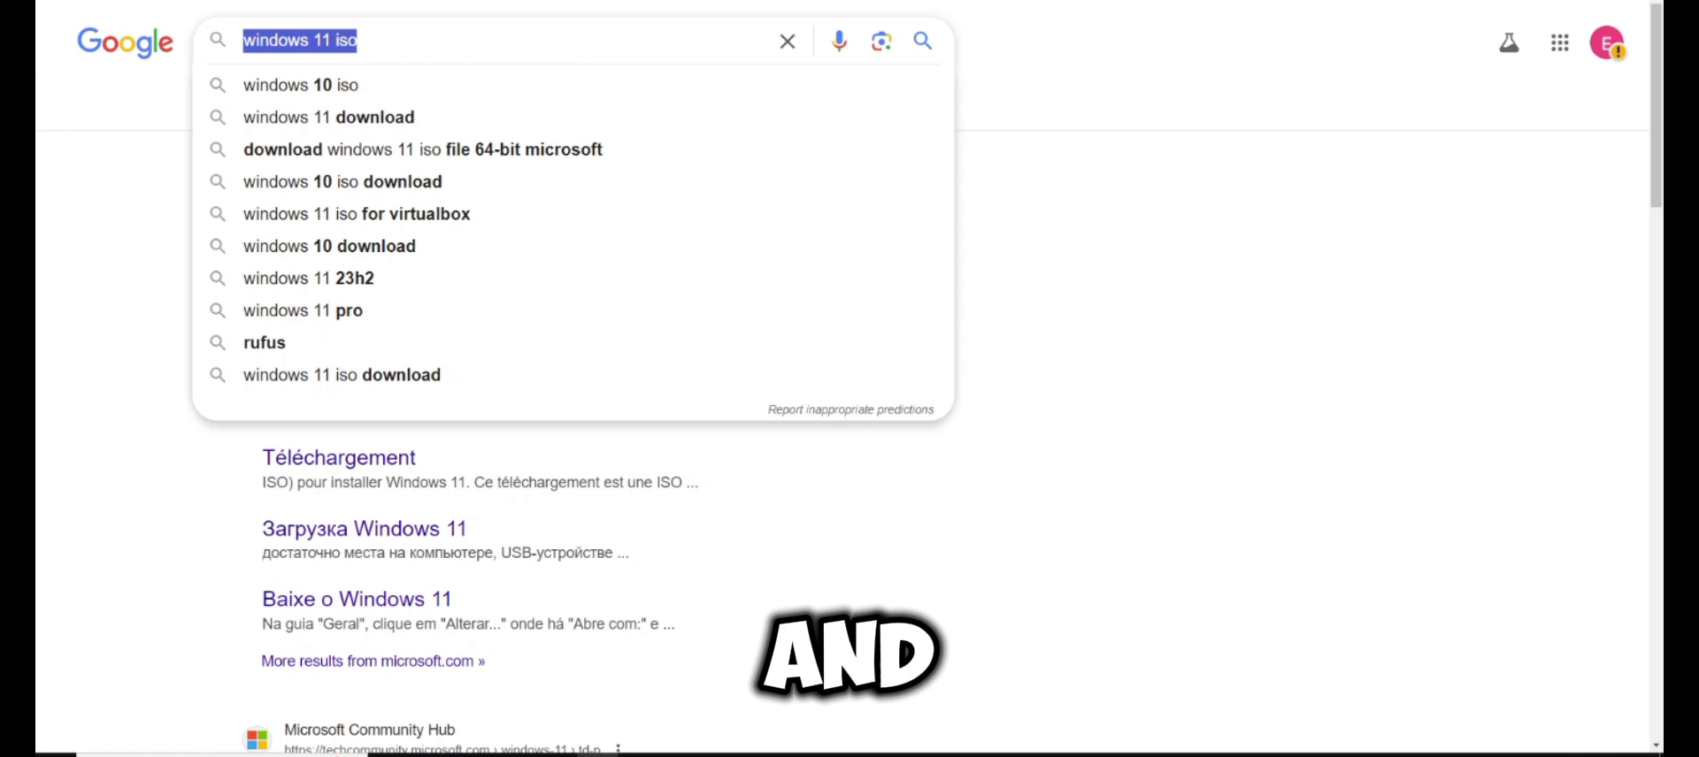
text(7-zip)
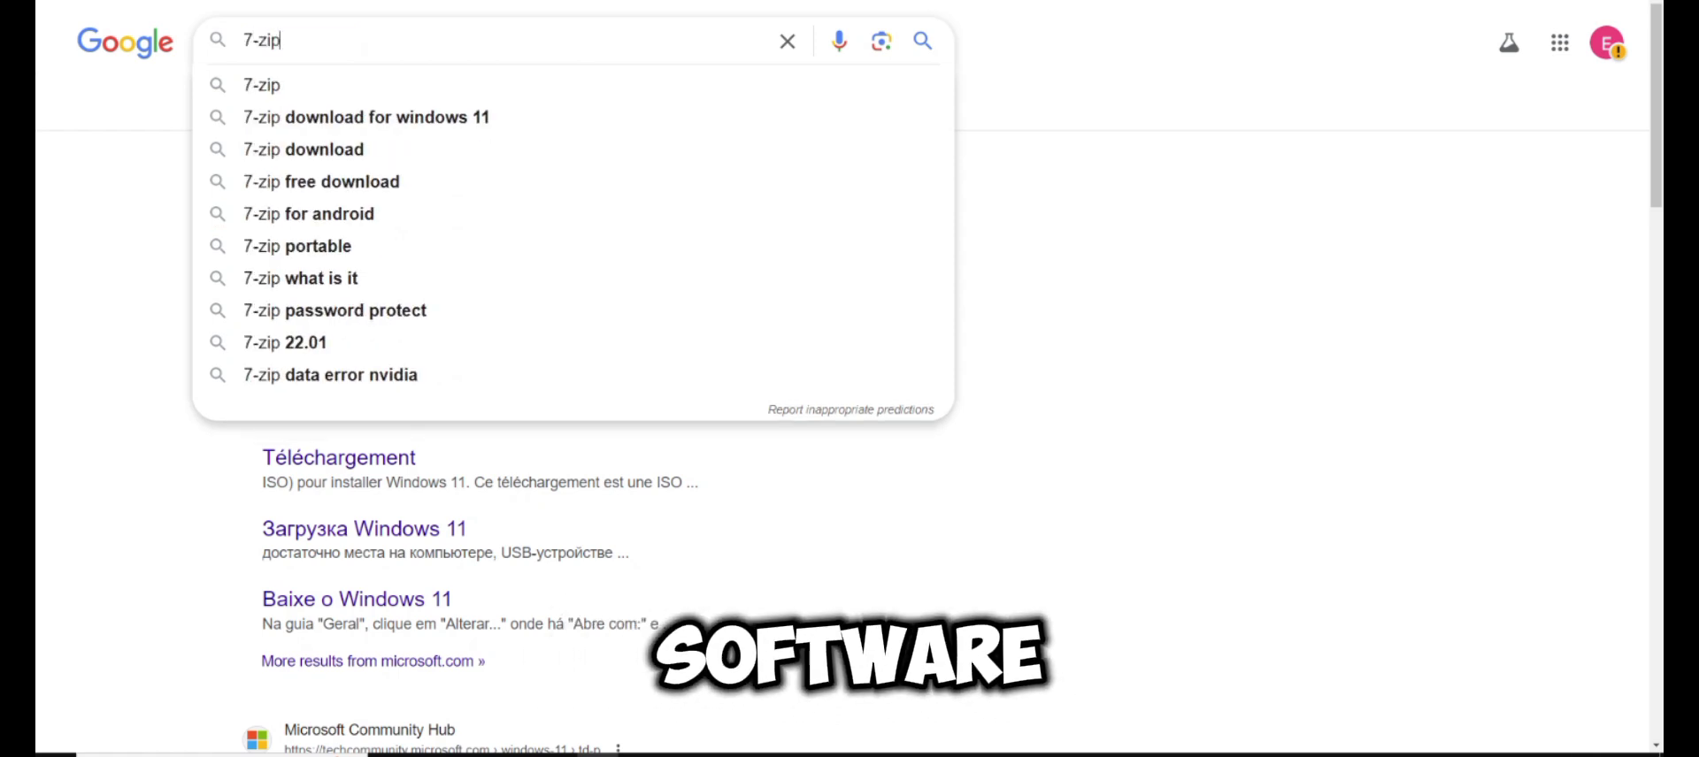
key(Return)
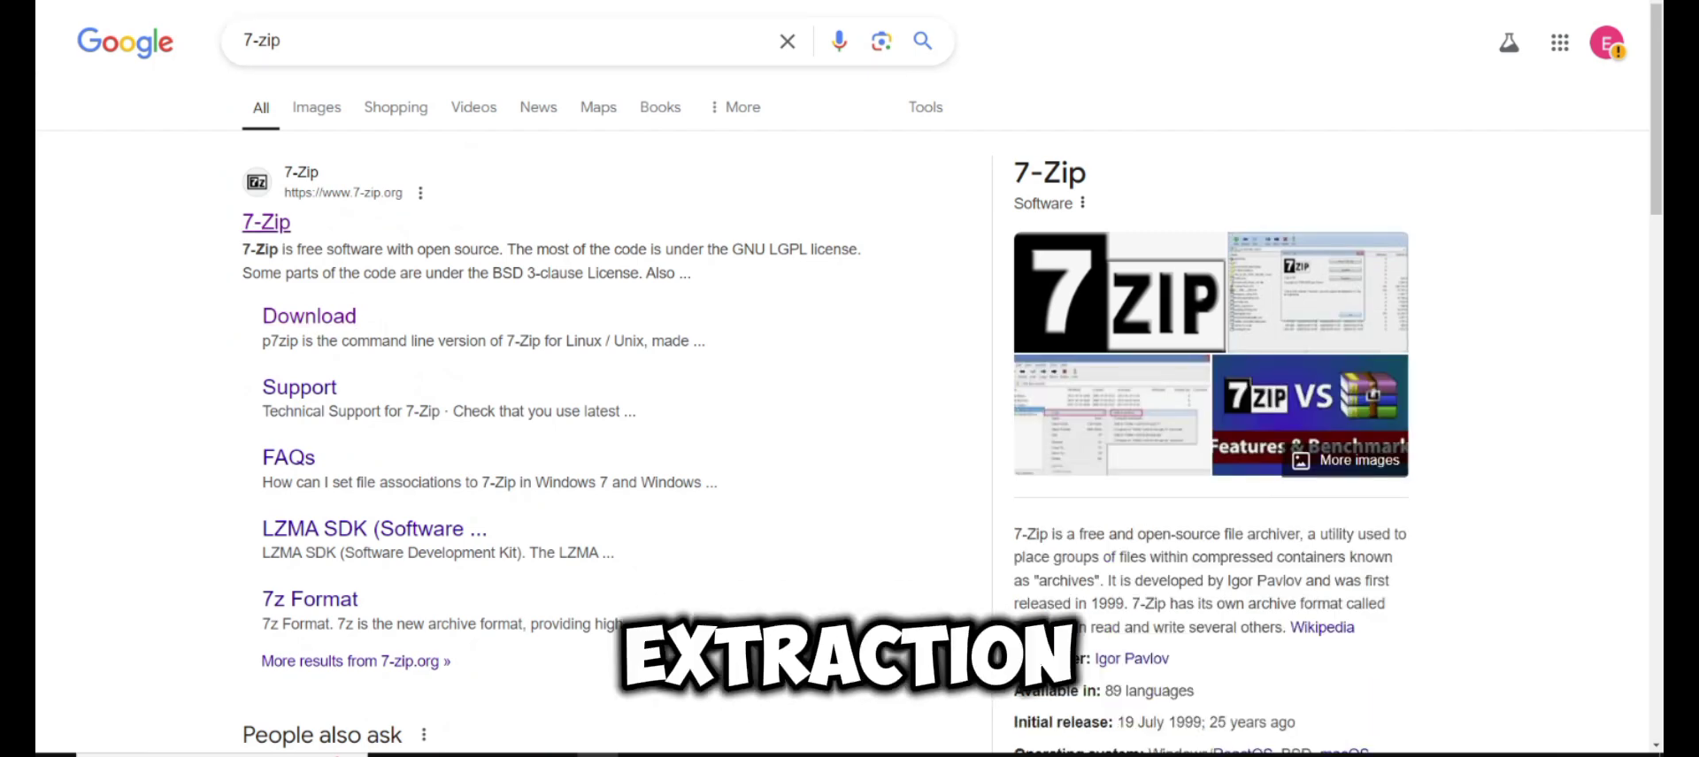
click(265, 221)
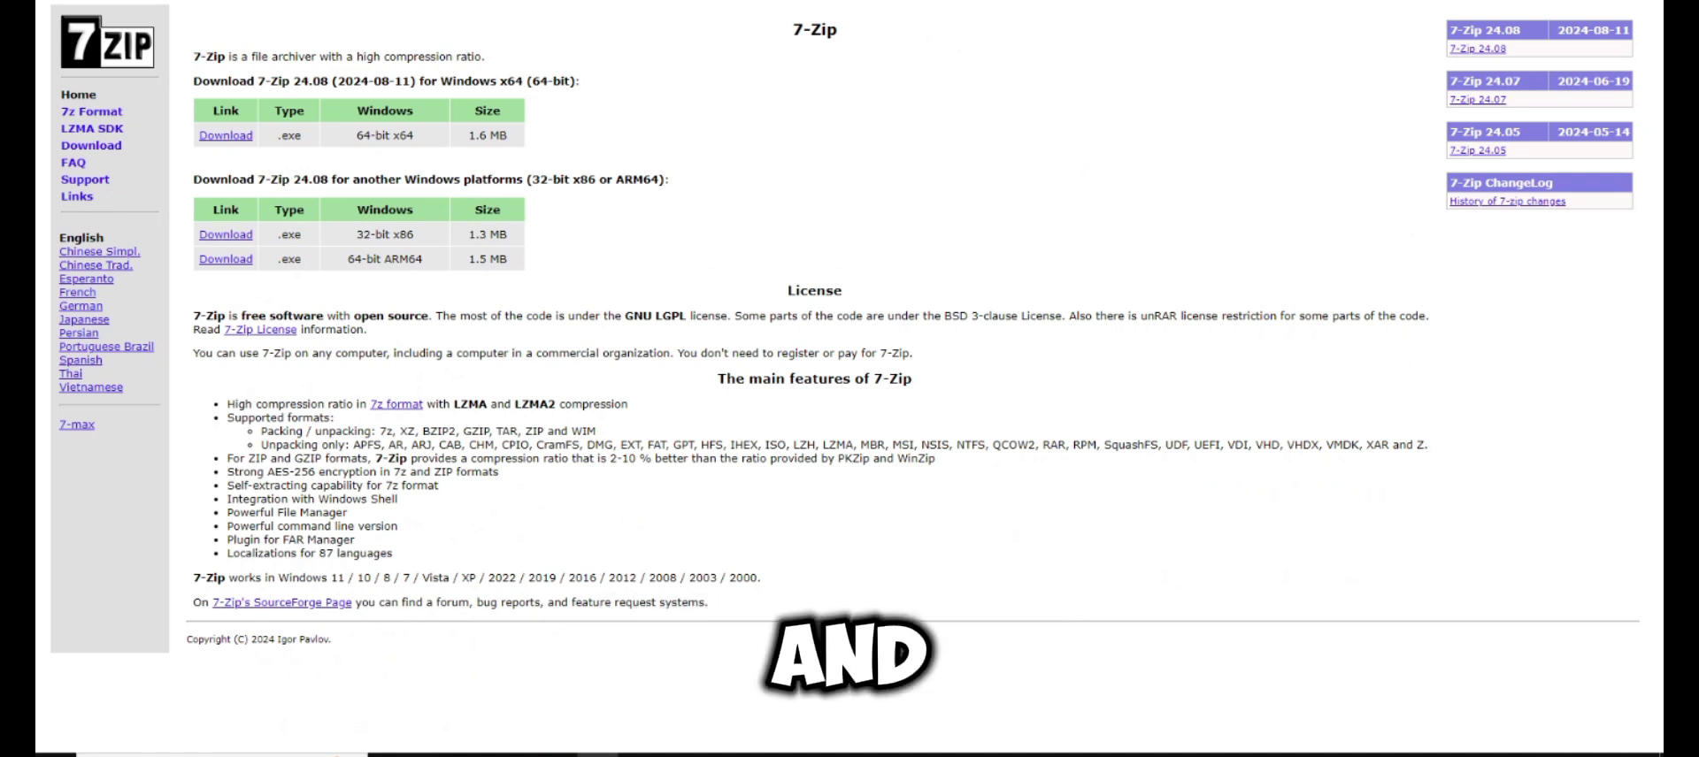
triple_click(385, 136)
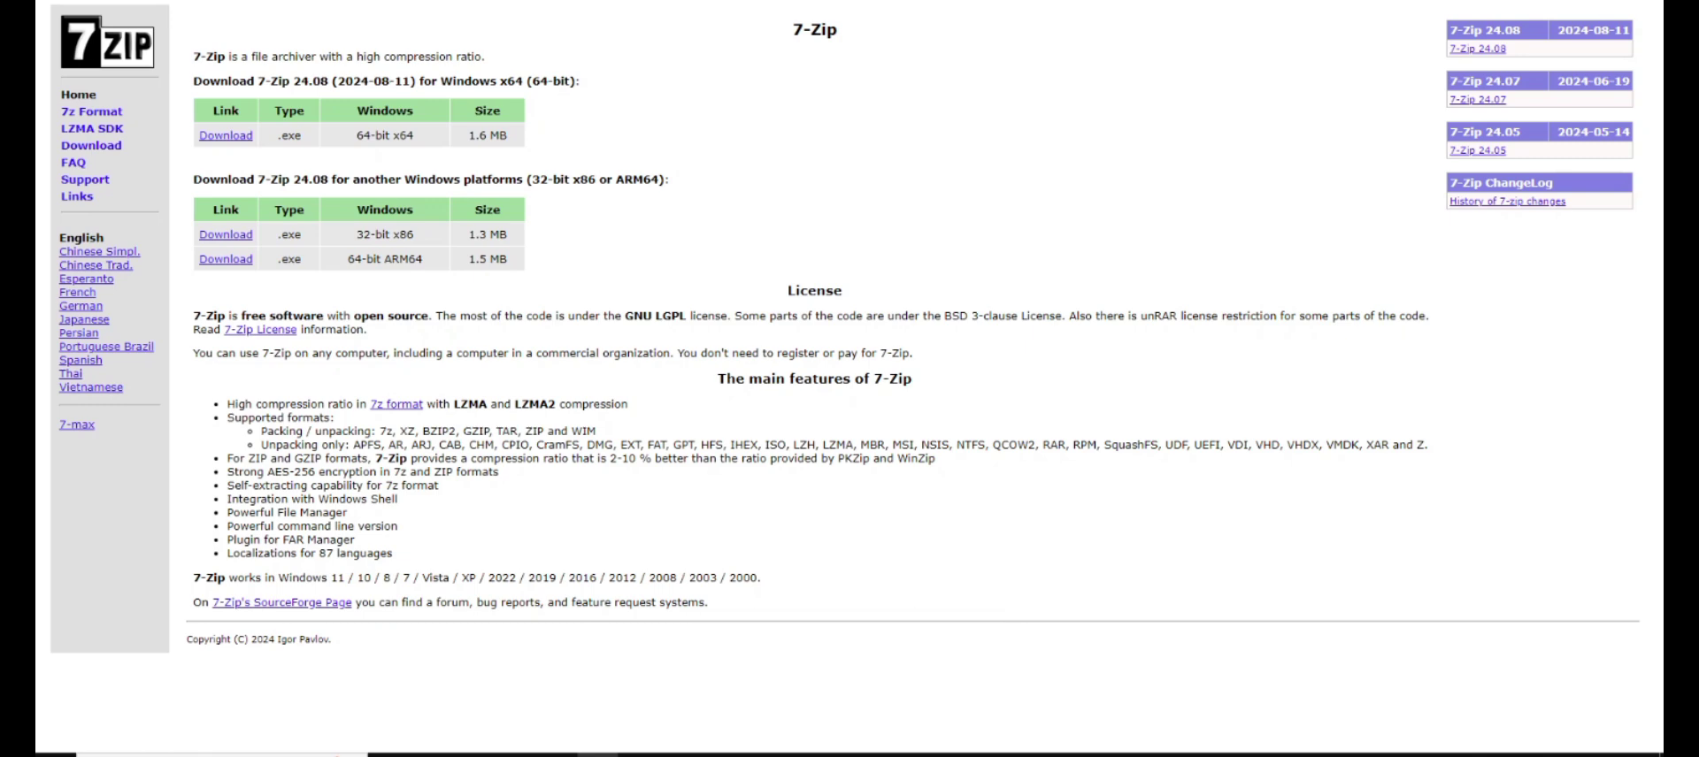
Step: Run the 7z2408-x64 installer from the Downloads folder and install 7-Zip in the default destination folder
key(super+e)
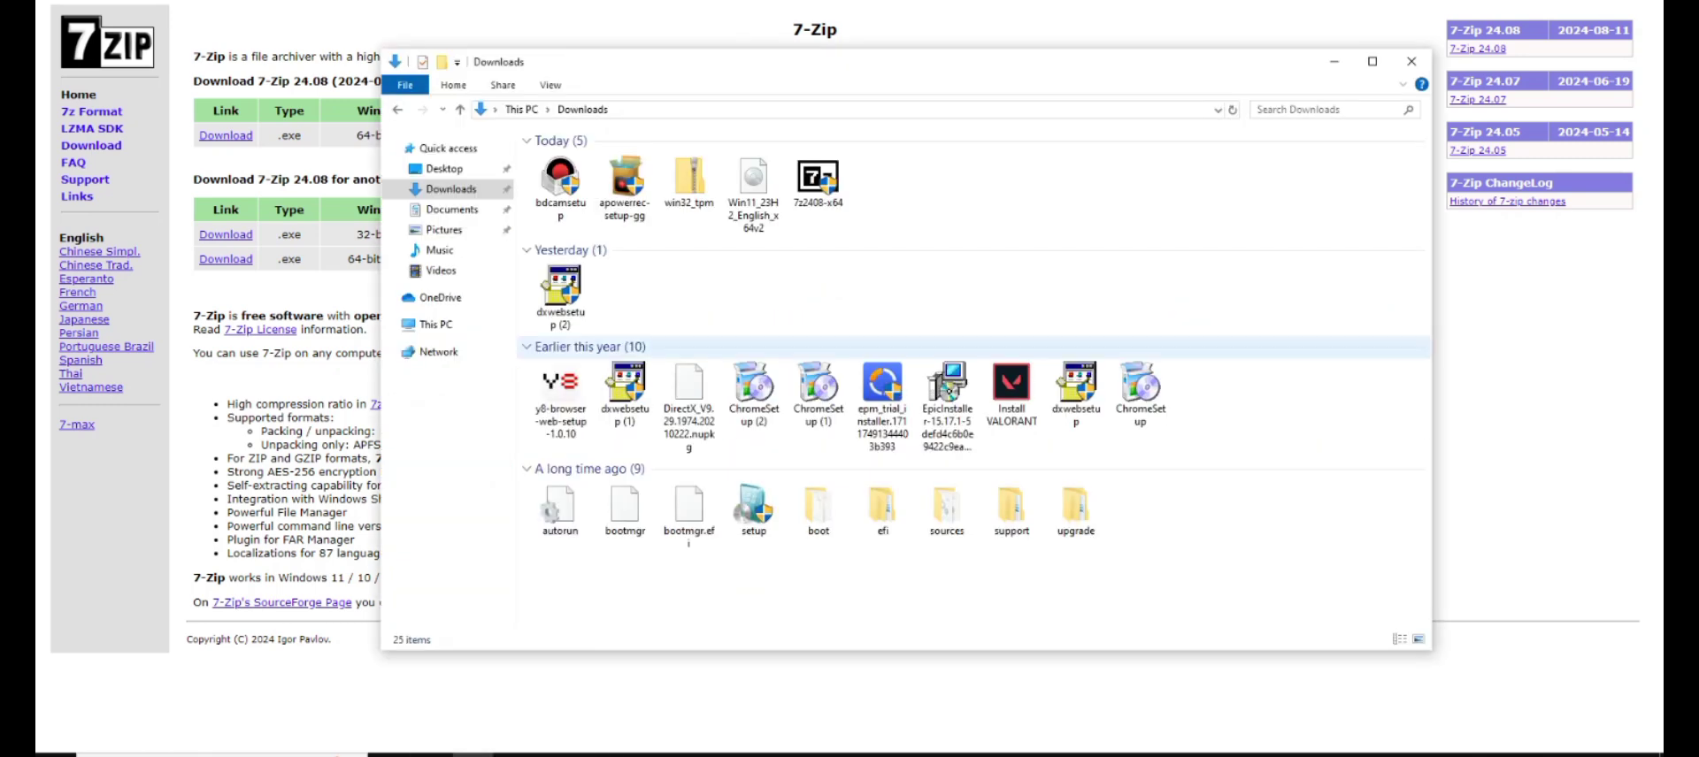
click(817, 181)
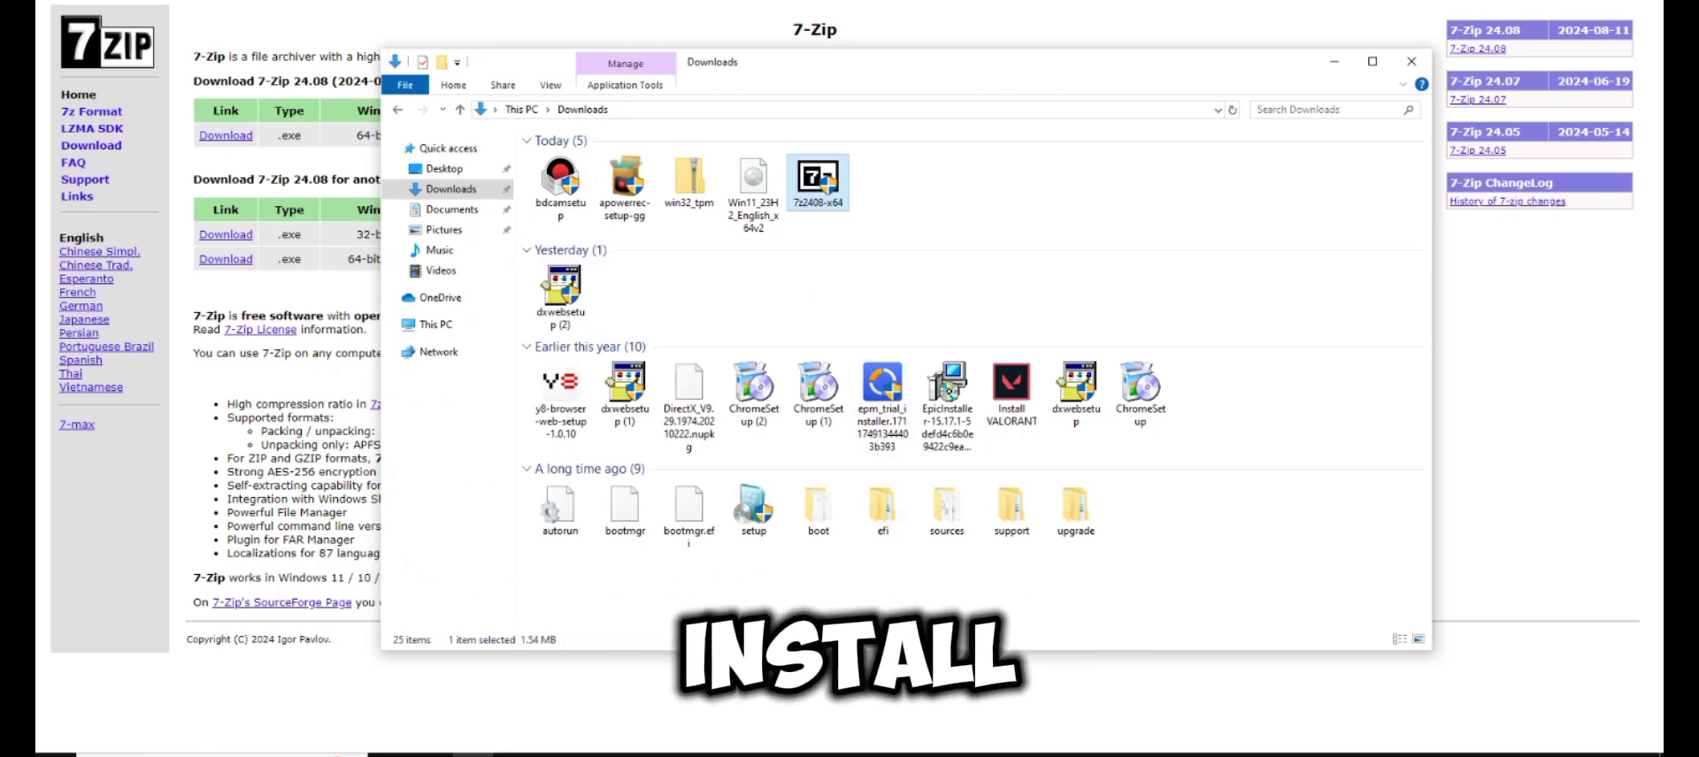
double_click(817, 181)
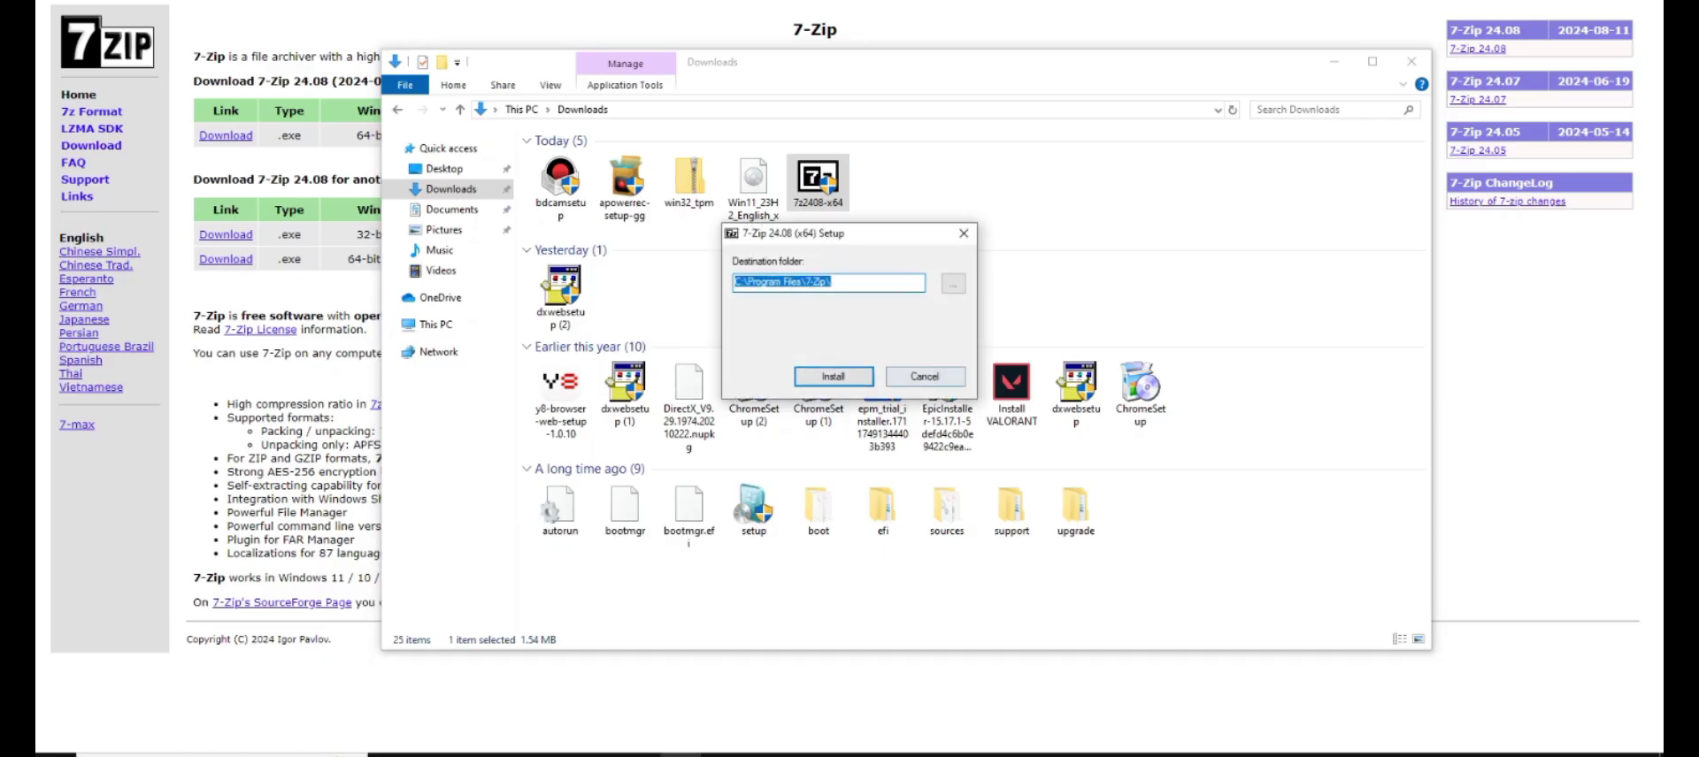
key(Return)
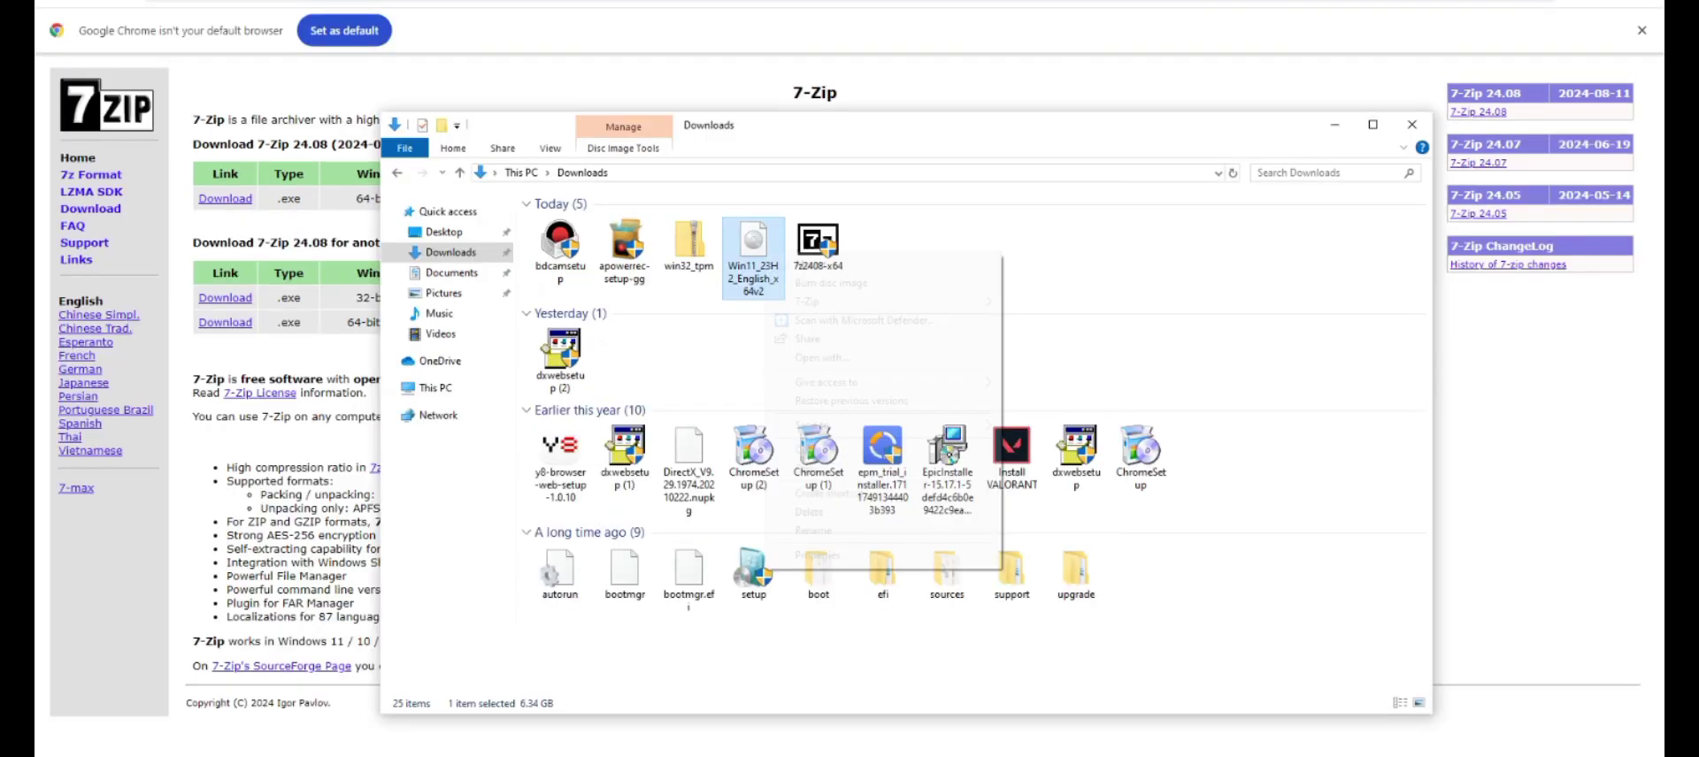
Step: Extract the Win11_23H2_English_x64v2 disk image into the Downloads folder with 7-Zip, replacing all existing files
right_click(753, 186)
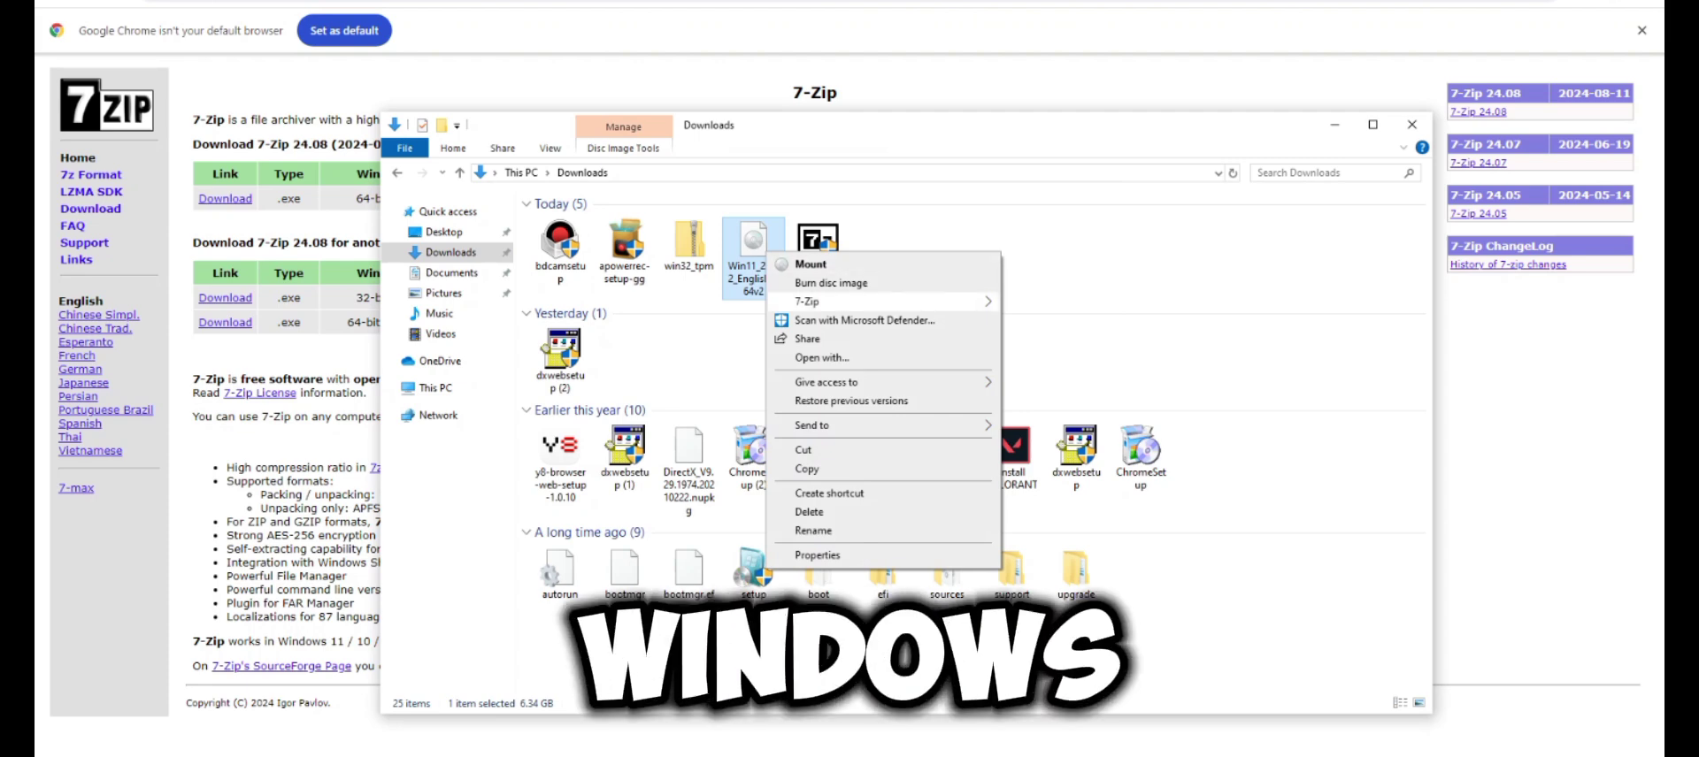
mouse_move(807, 301)
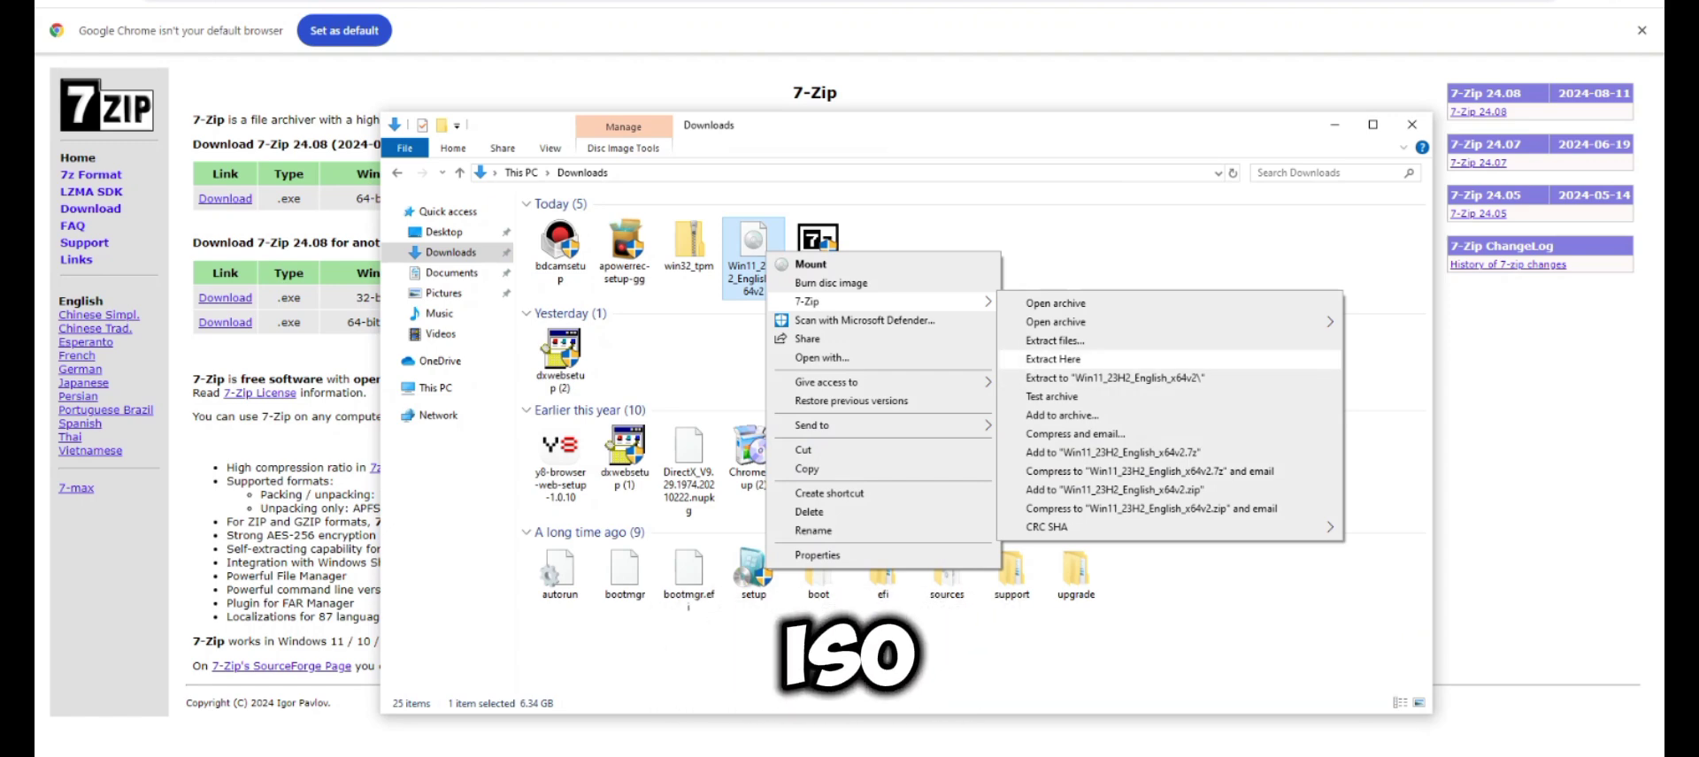
click(1053, 359)
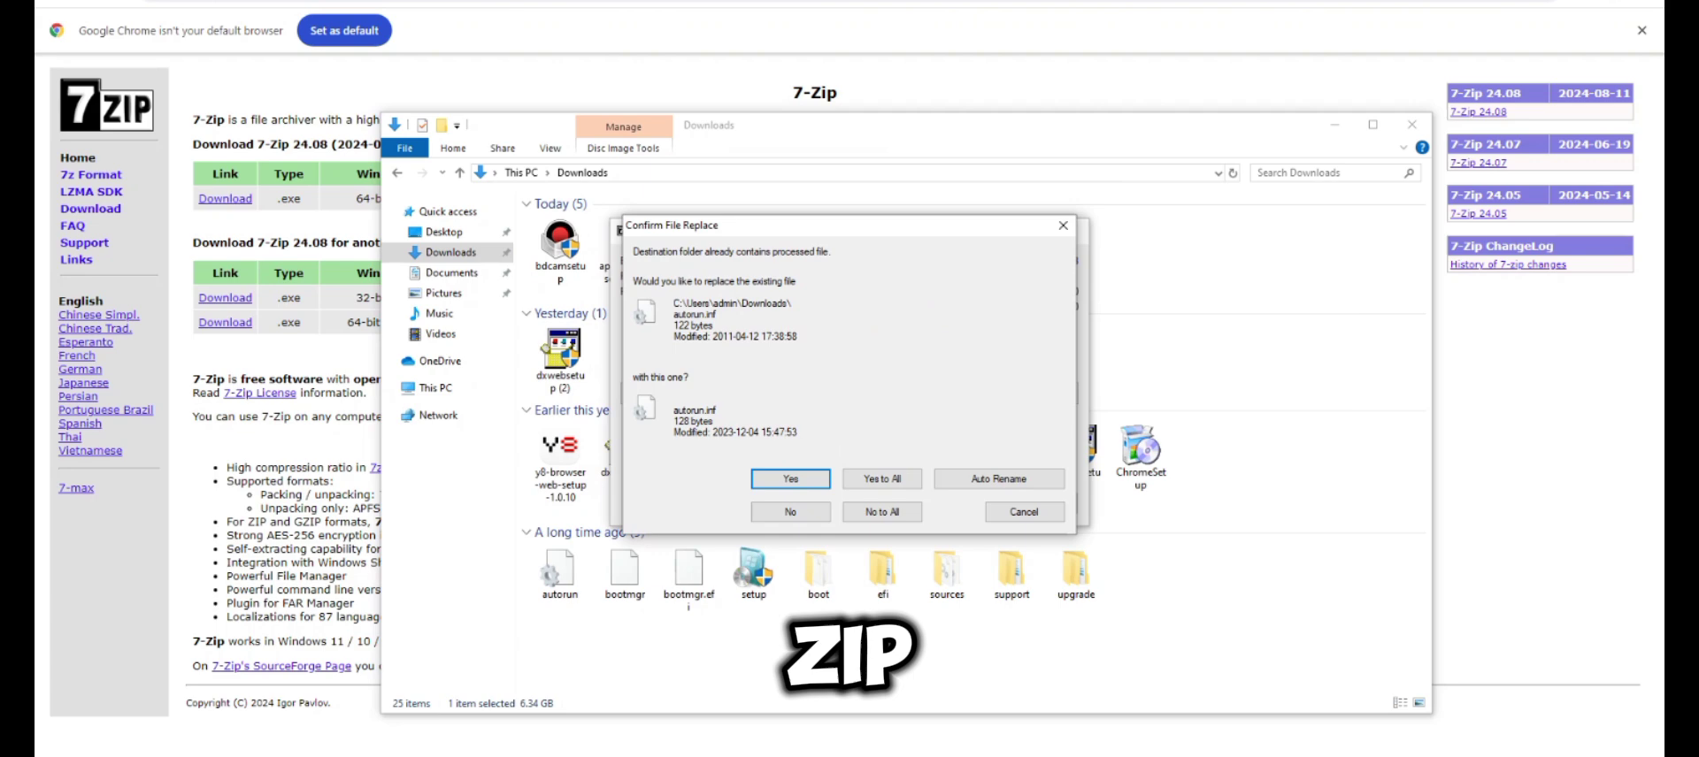
click(881, 478)
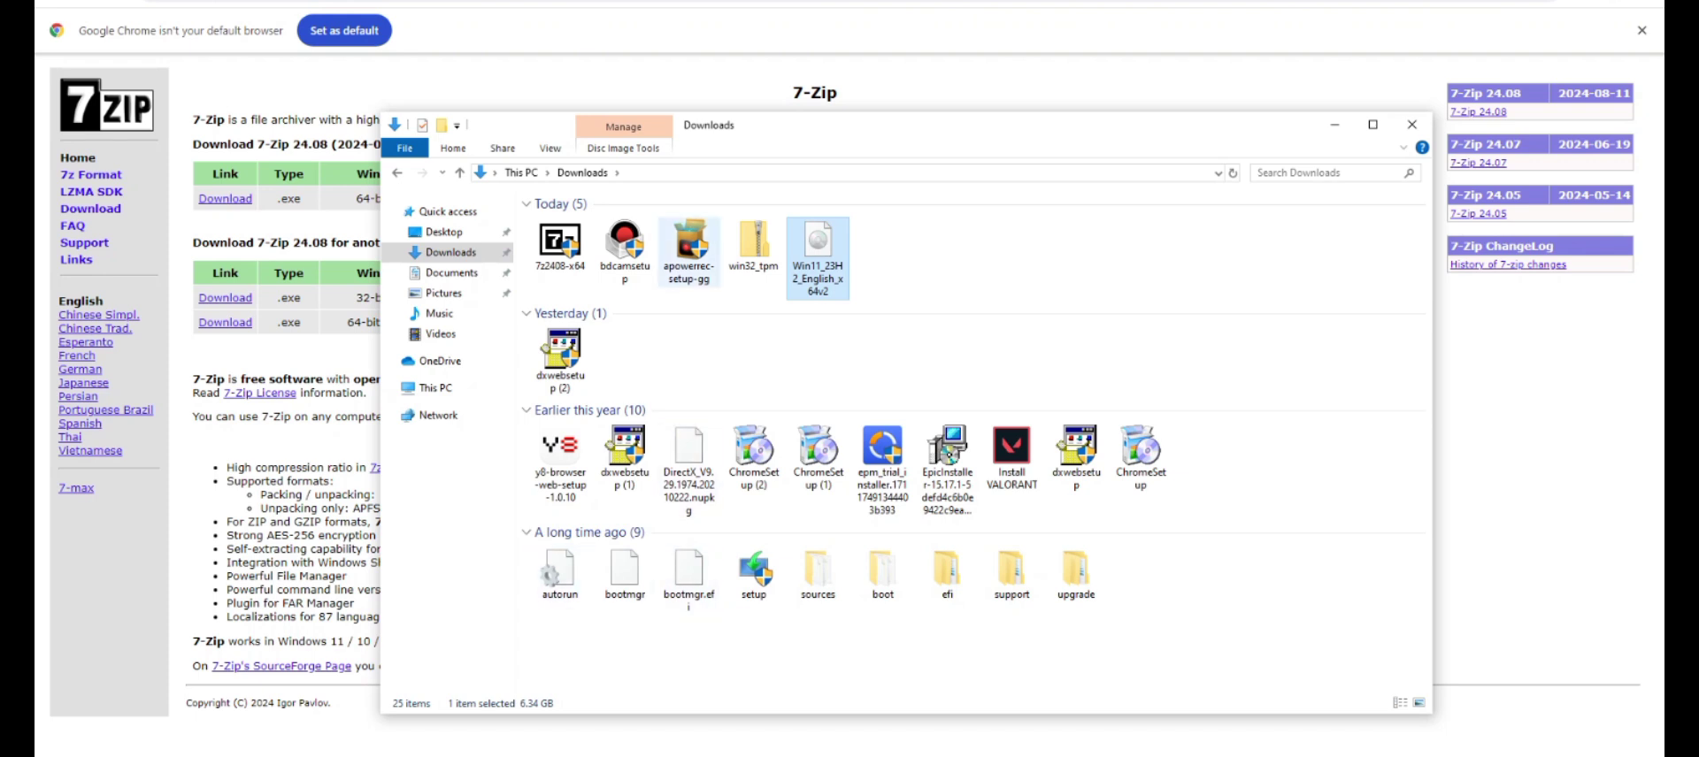
Step: Extract the win32_tpm archive directly into the Downloads folder with 7-Zip
click(754, 244)
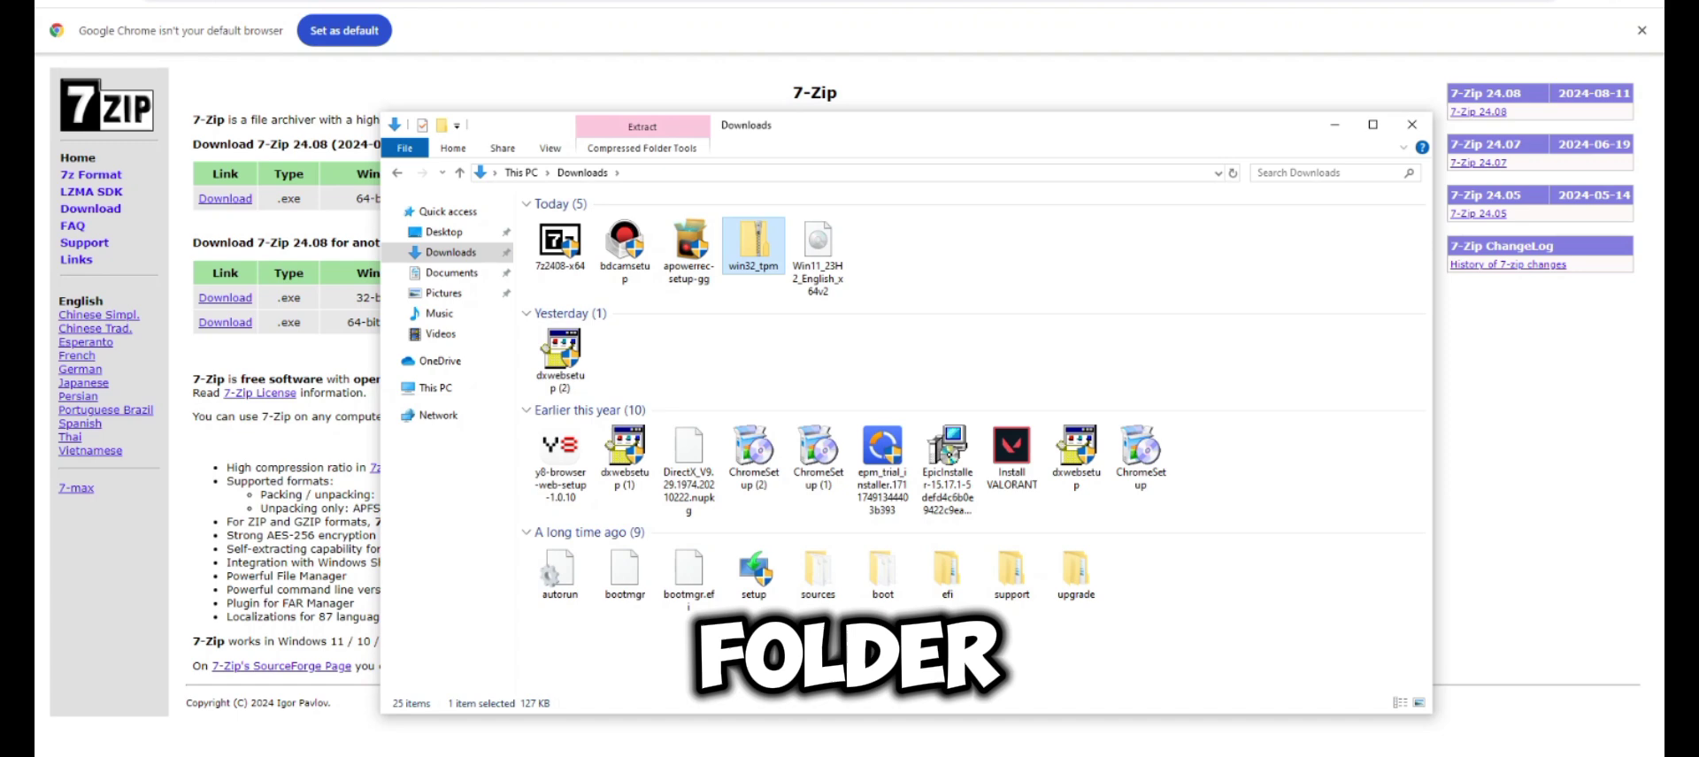
right_click(761, 235)
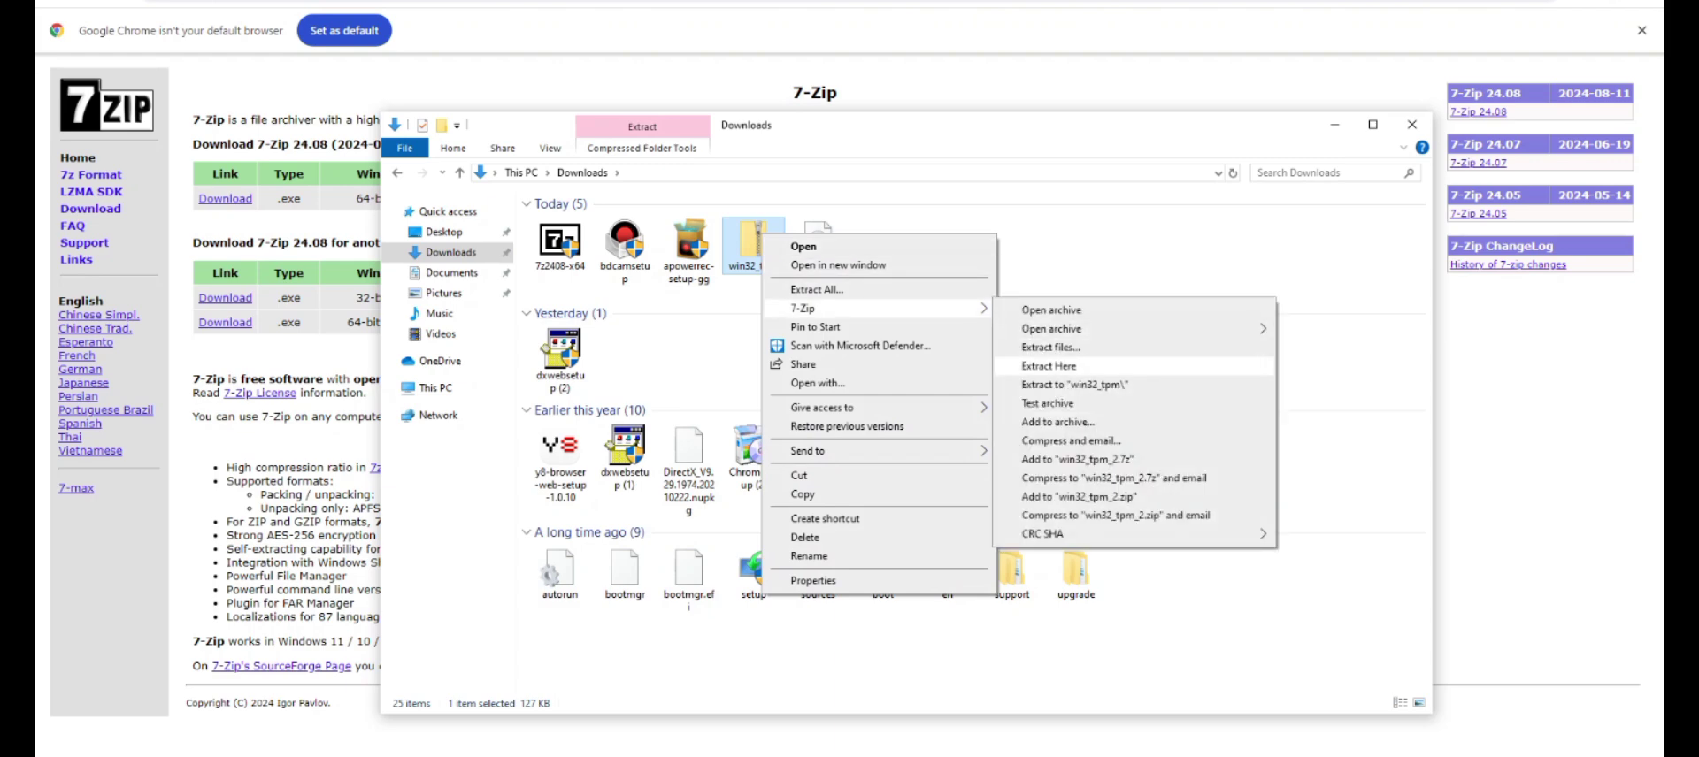
click(1049, 365)
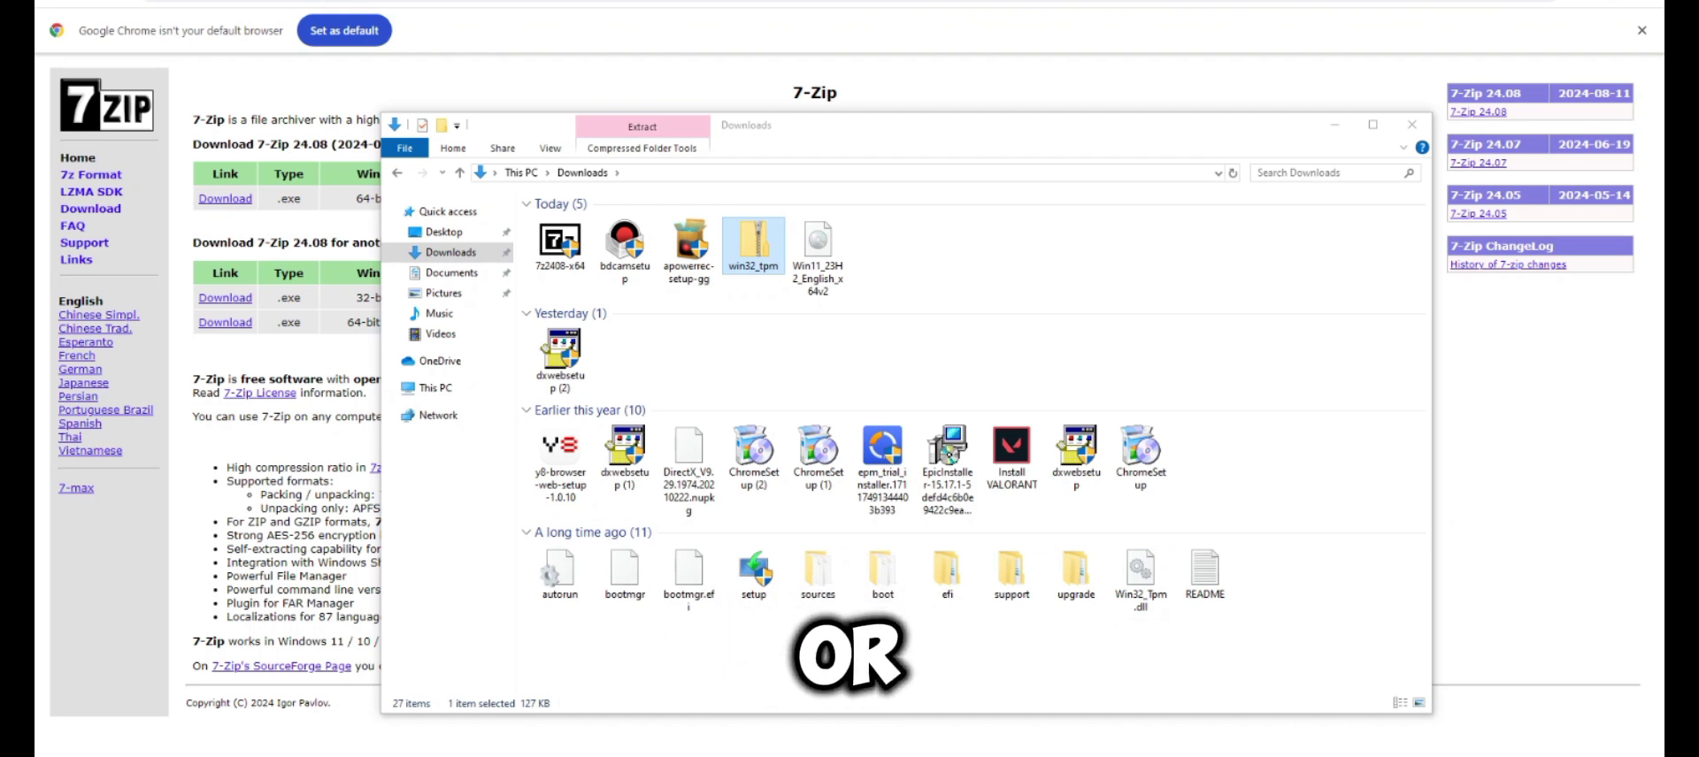
Step: Copy Win32_Tpm.dll from the Downloads folder into its sources subfolder and close the folder window
click(1140, 575)
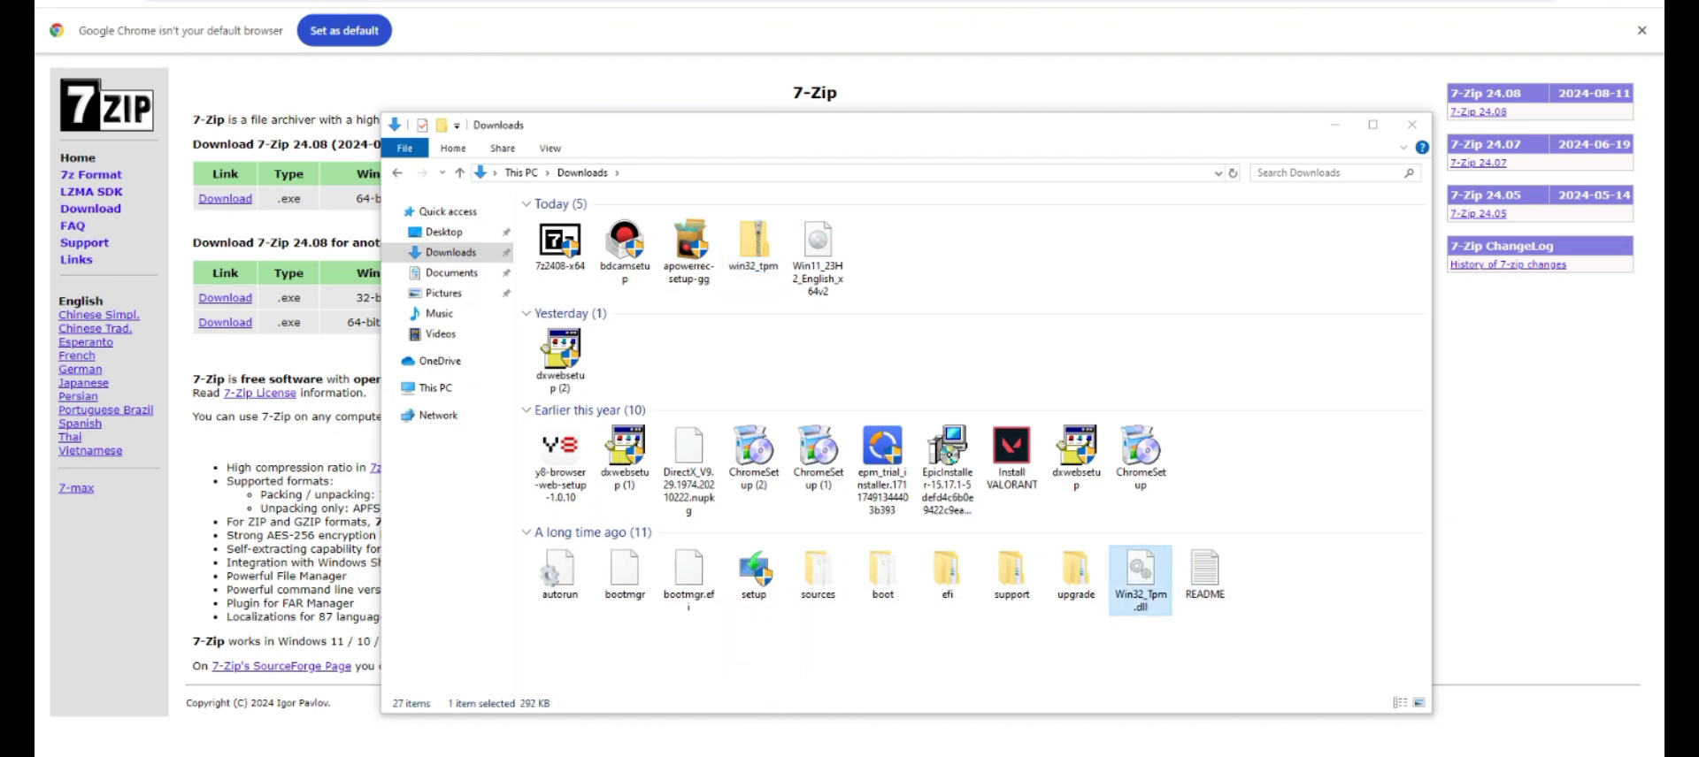
right_click(1142, 574)
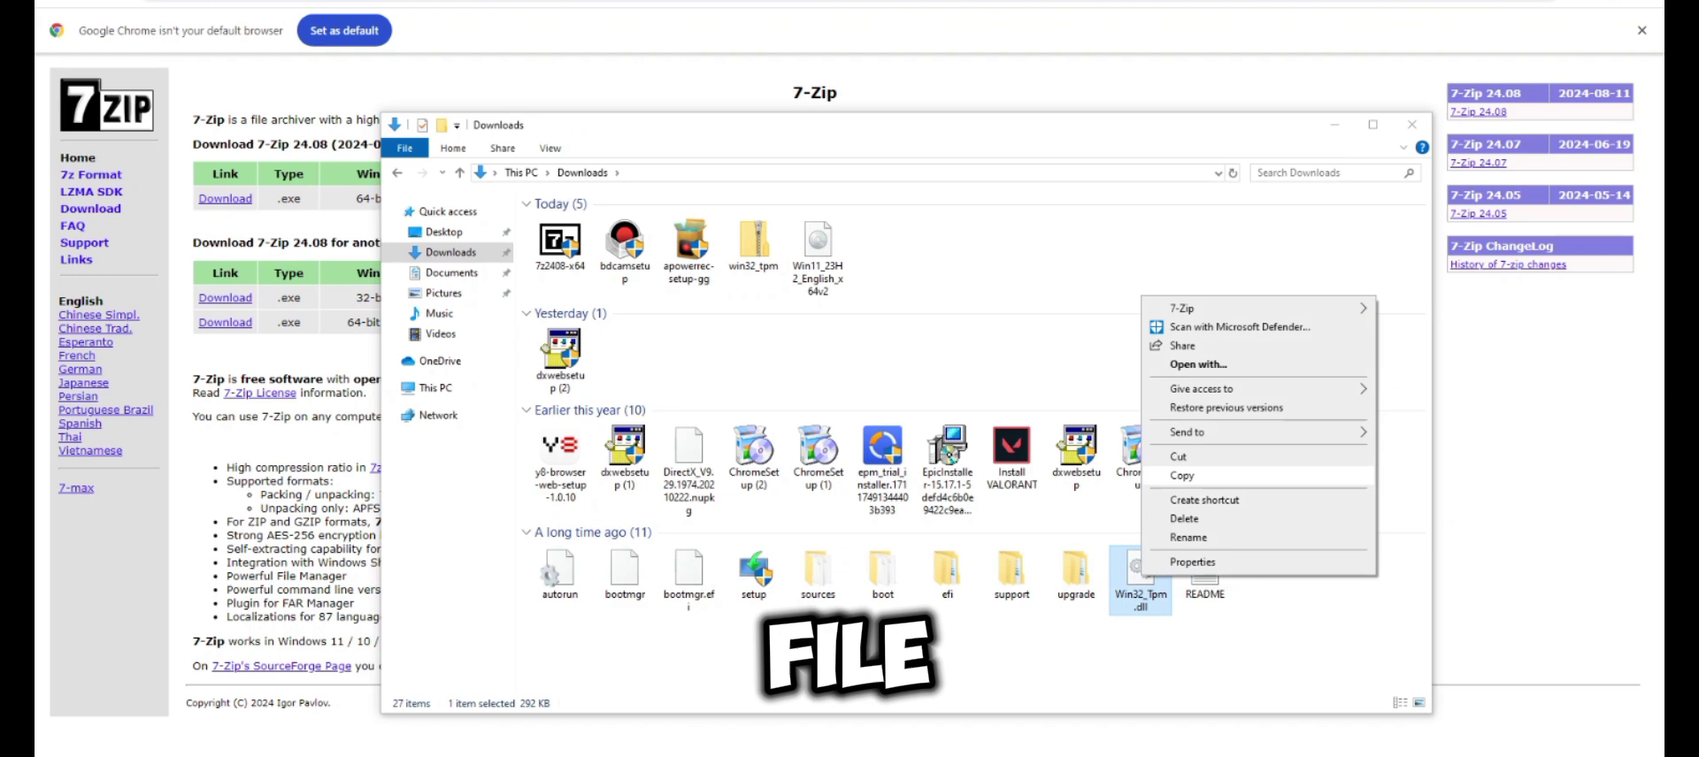
click(1181, 476)
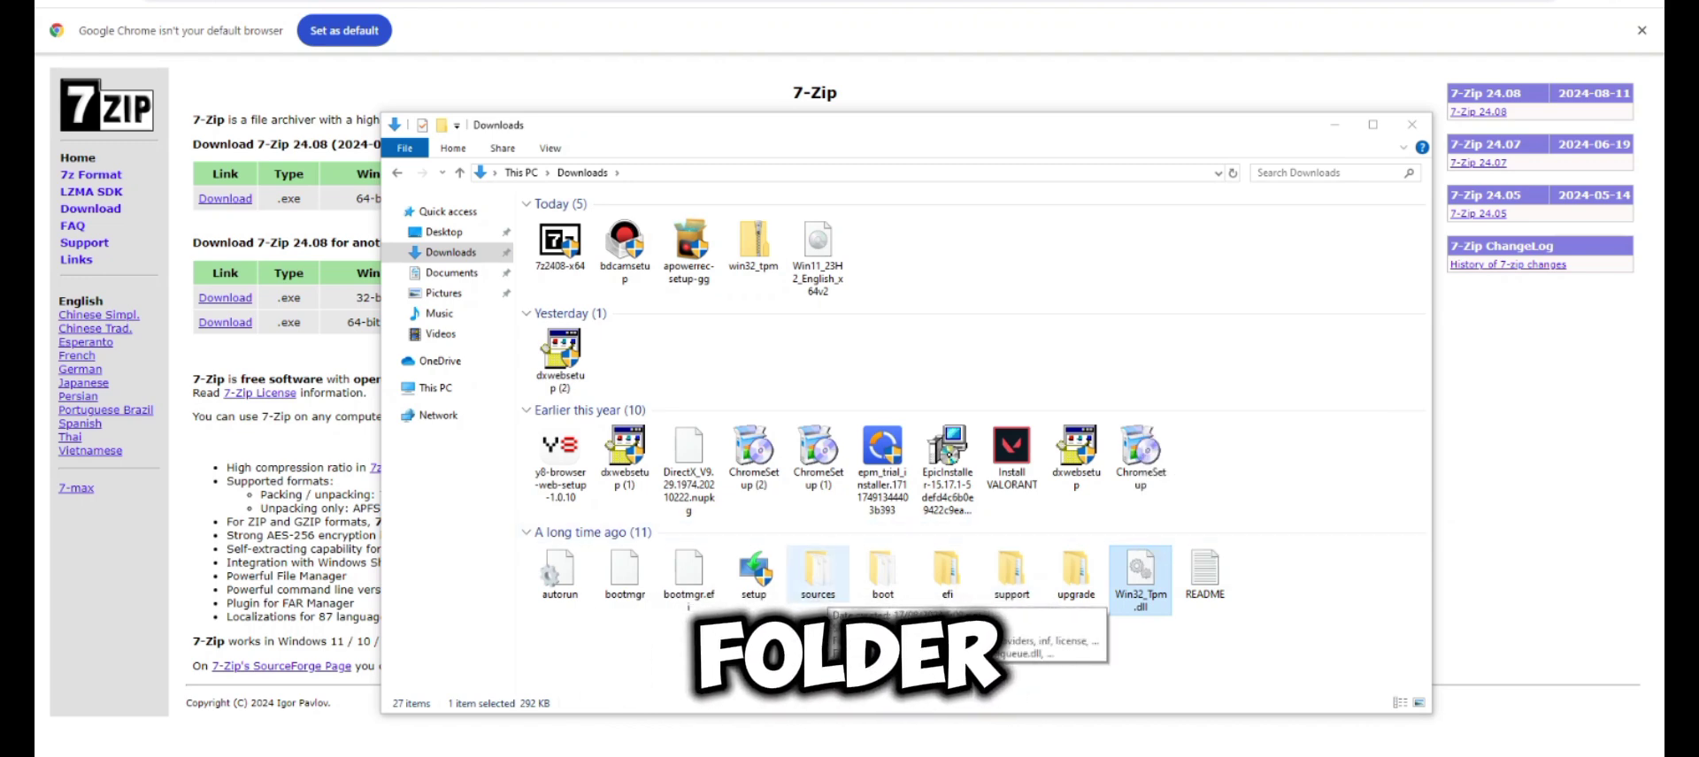
double_click(817, 575)
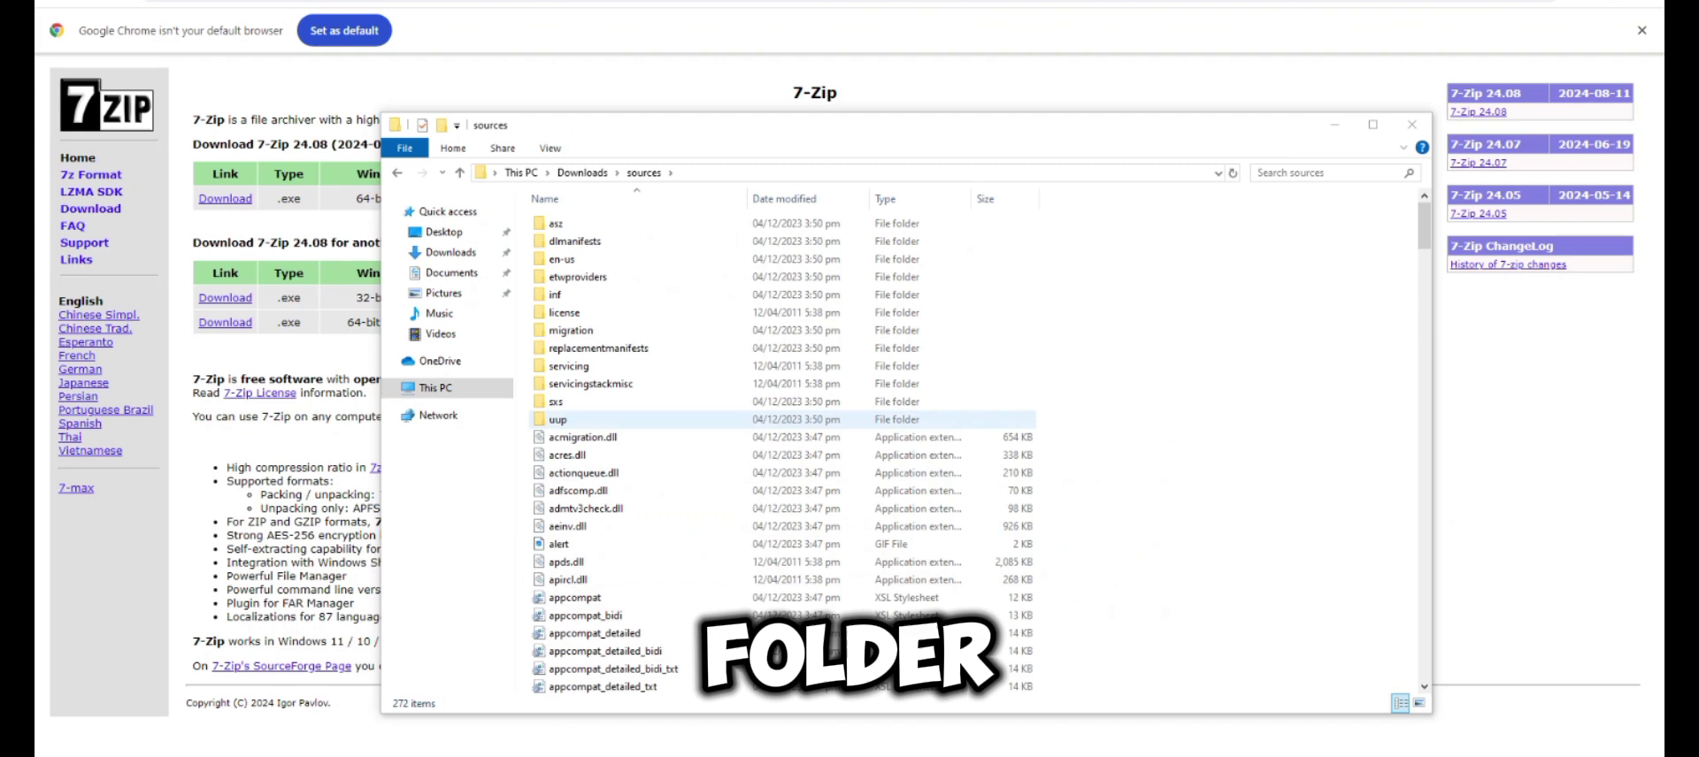
right_click(1068, 329)
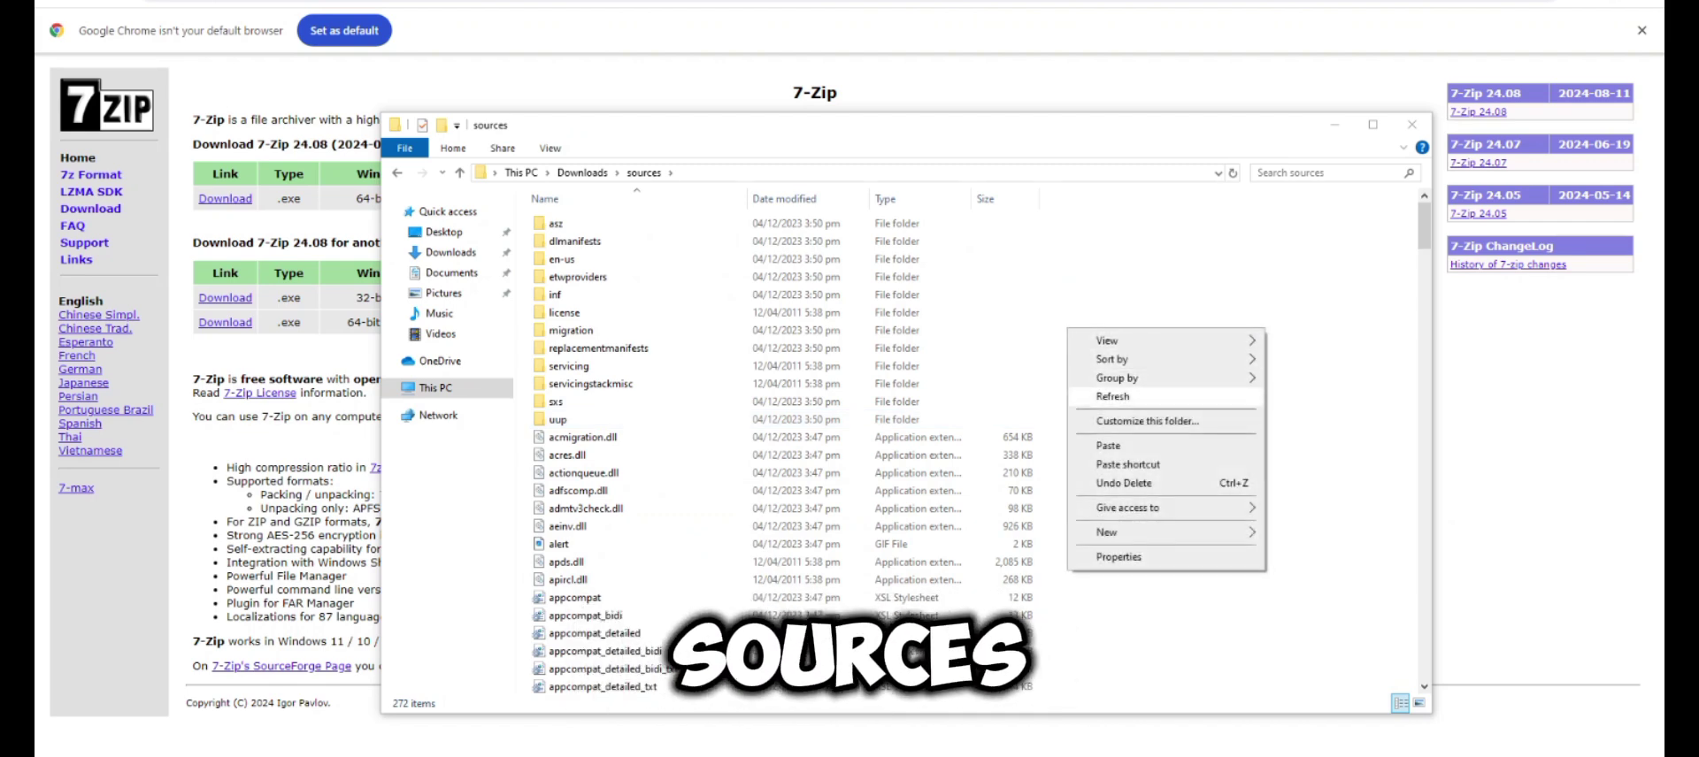
click(1108, 445)
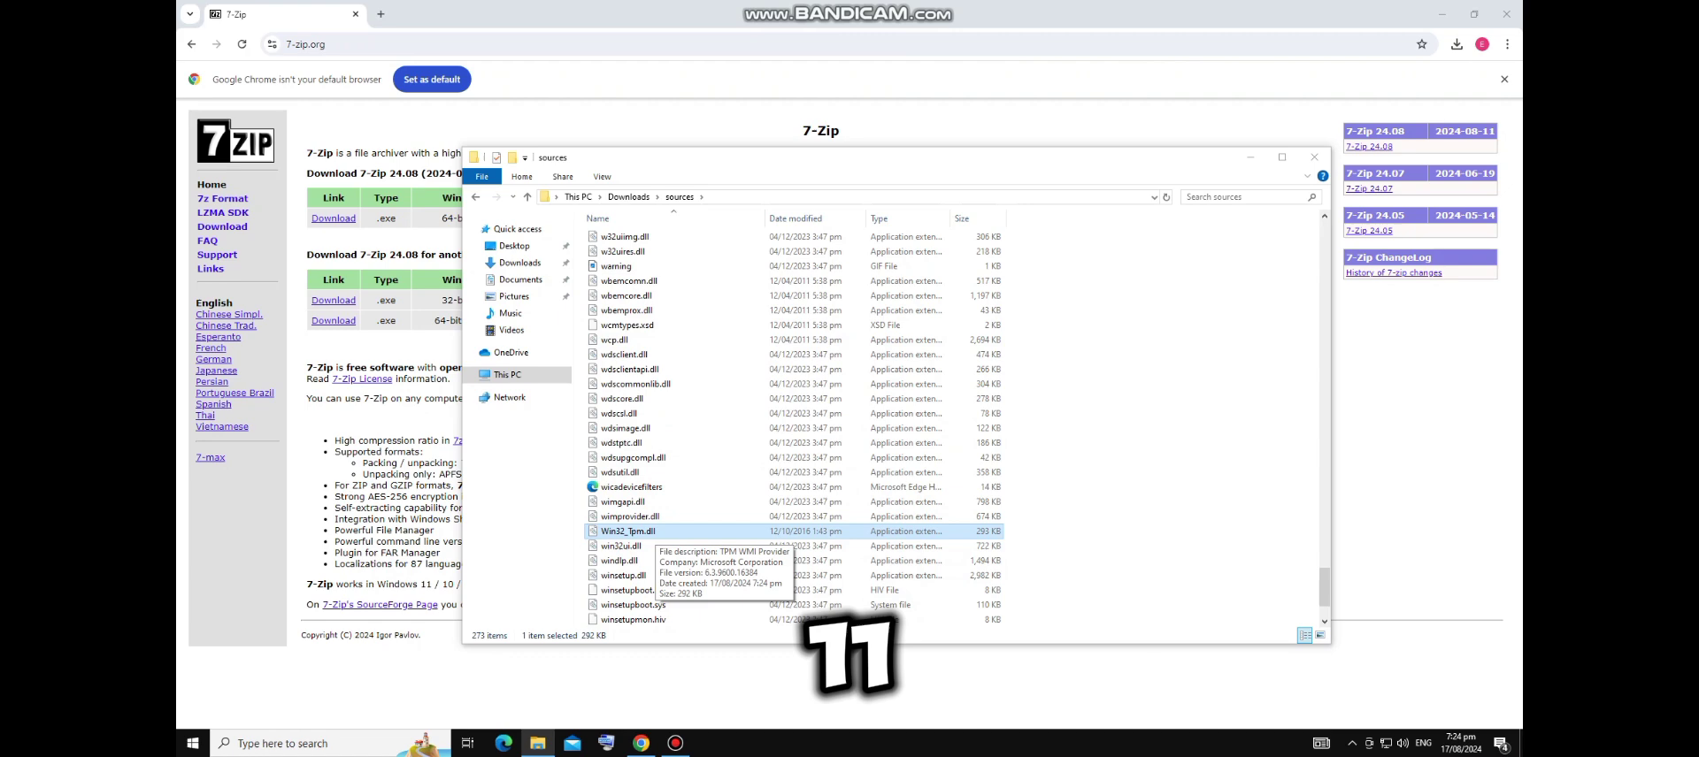
click(1314, 157)
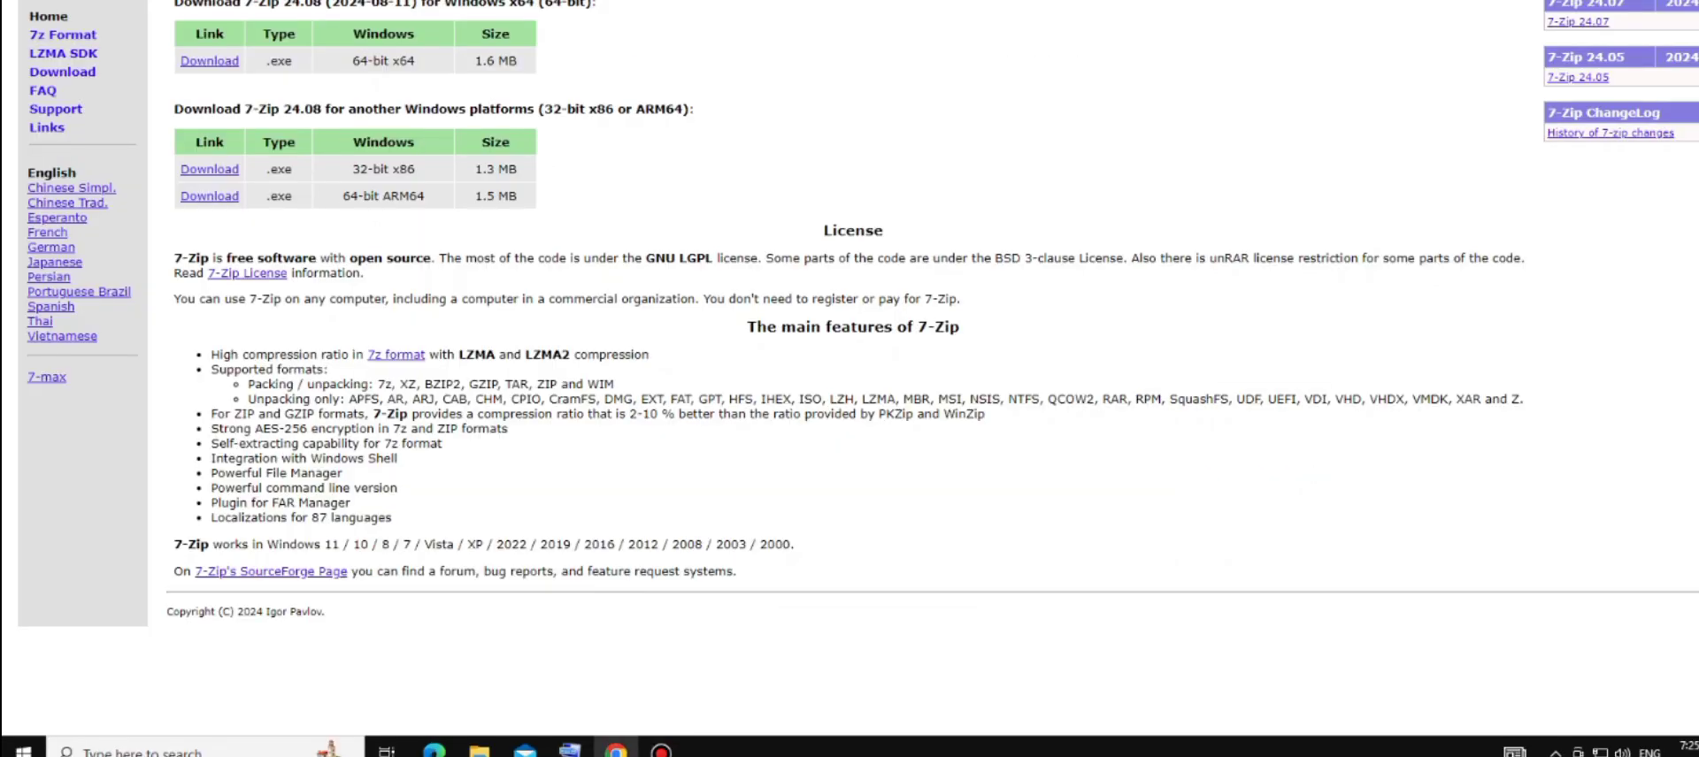
Step: Search Windows for "control panel", open Control Panel and go to the System and Security category
click(133, 750)
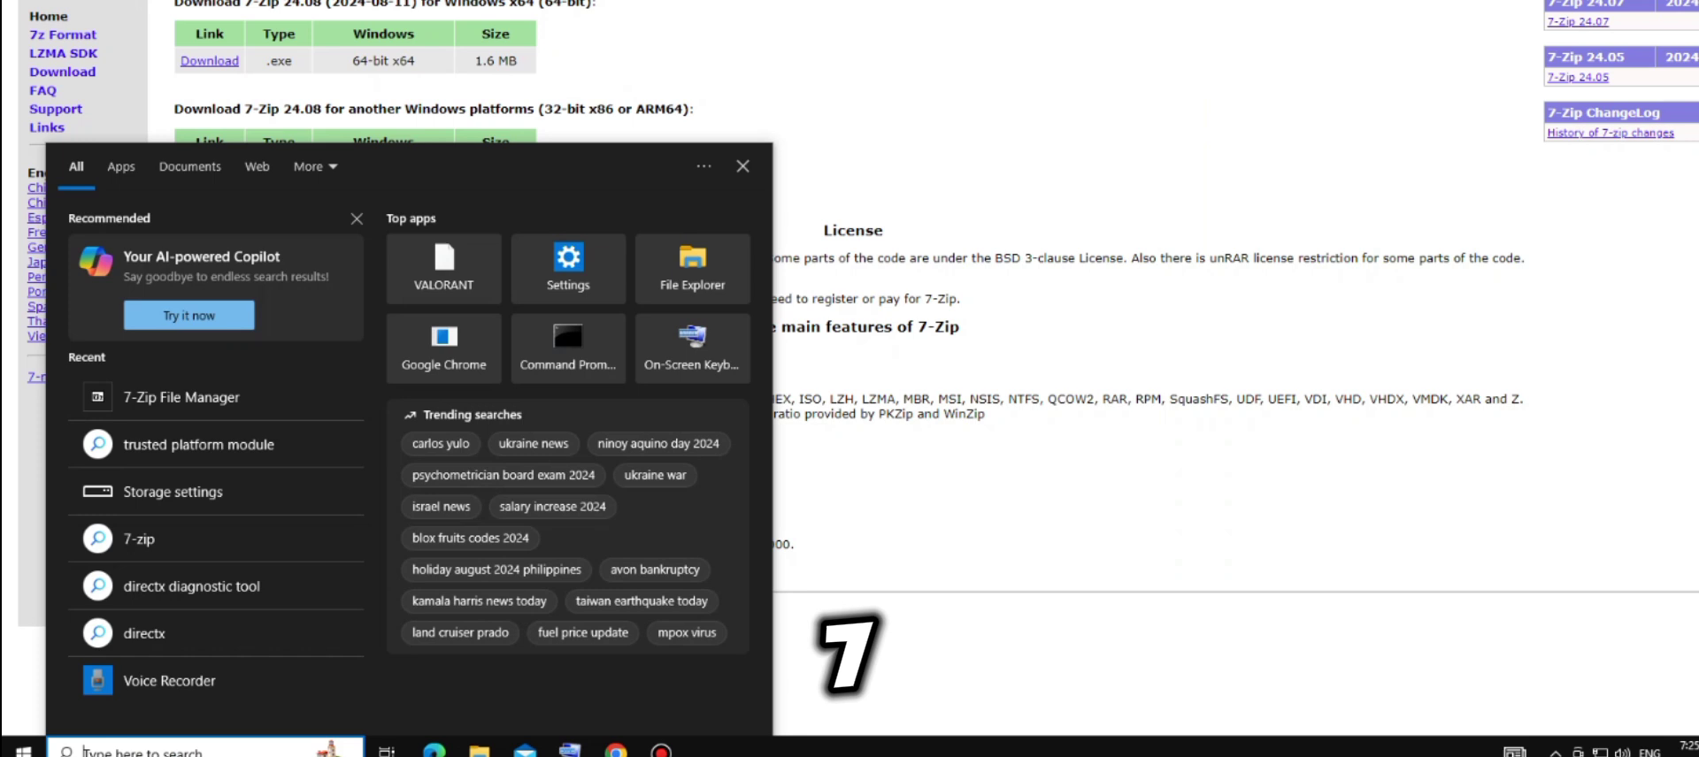
text(c)
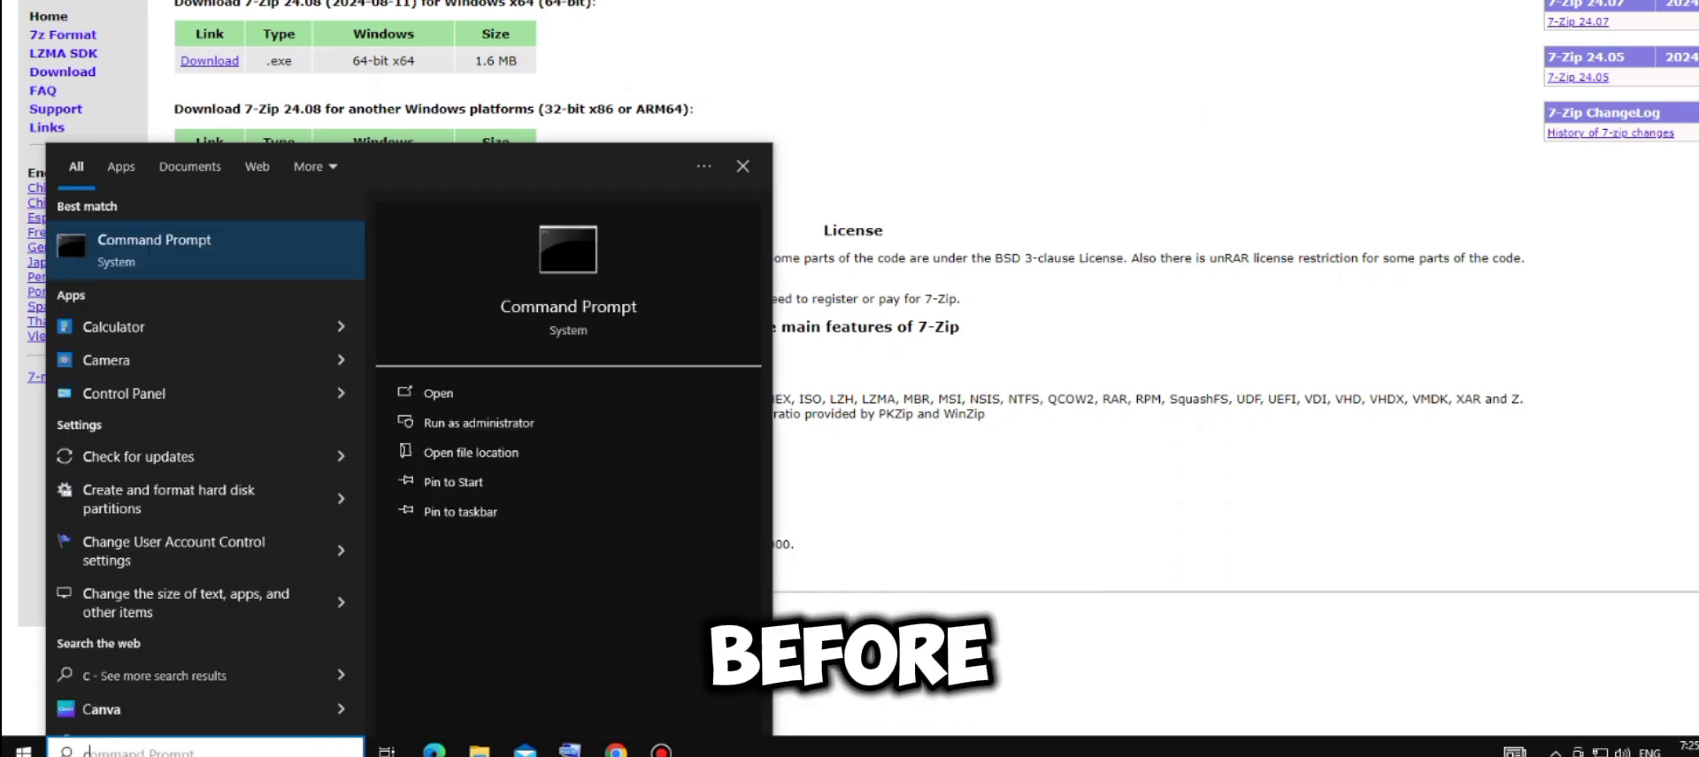
text(ontrol)
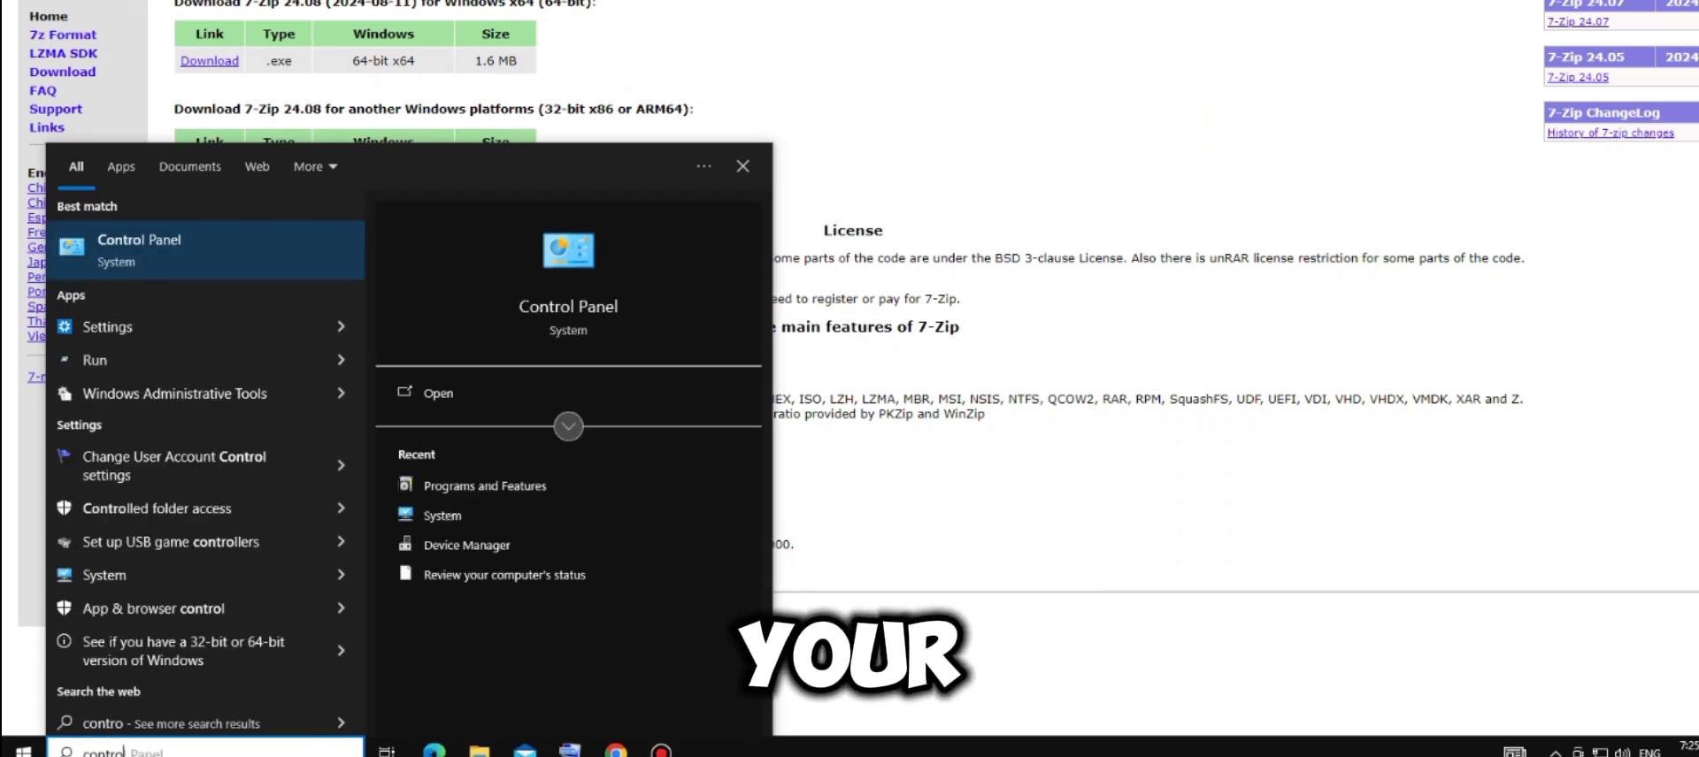
text( pa)
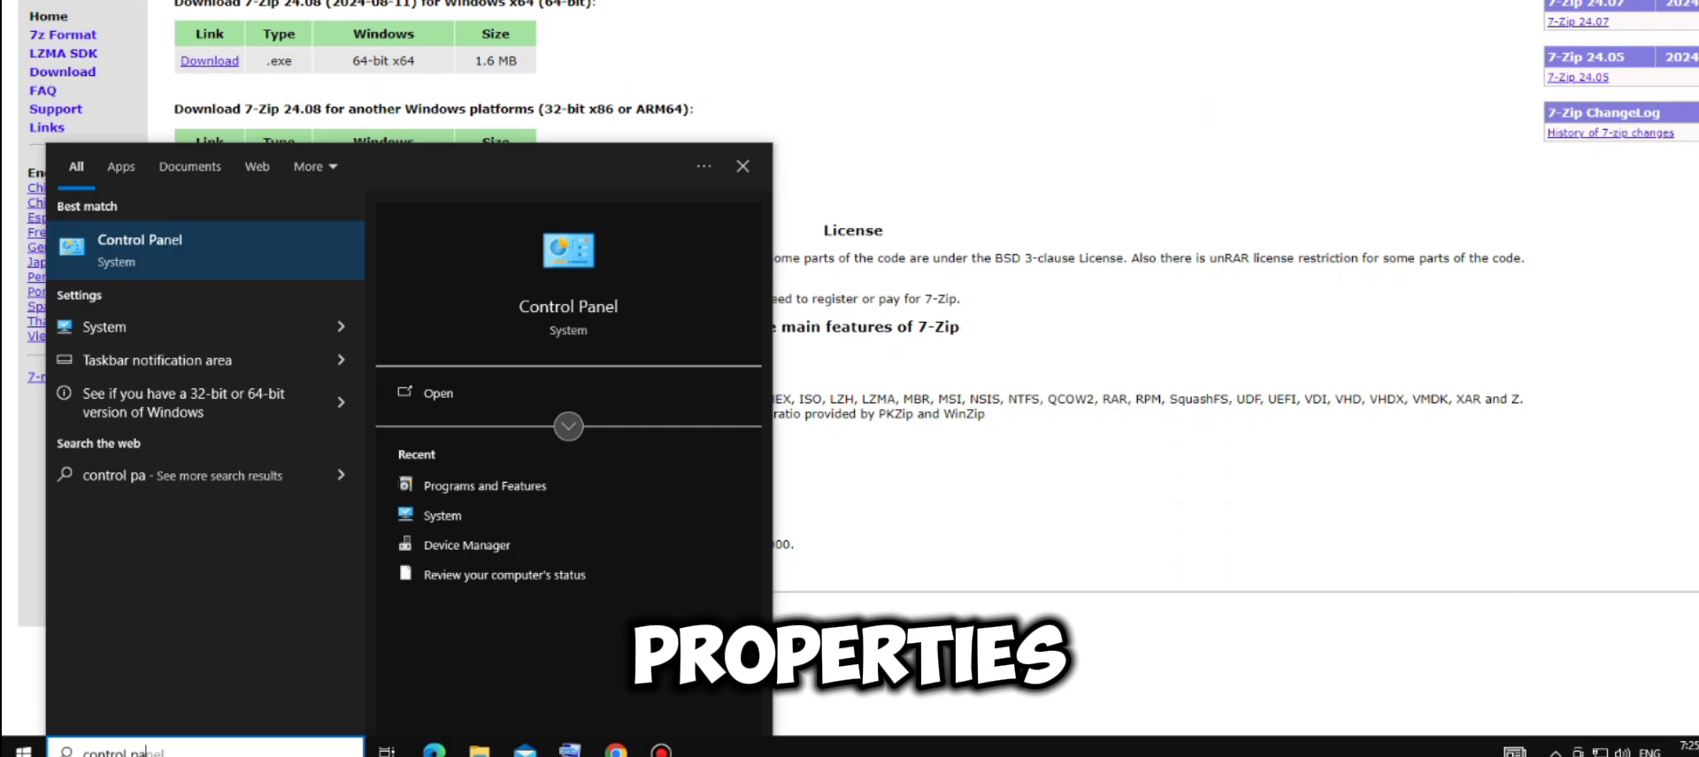
text(nel)
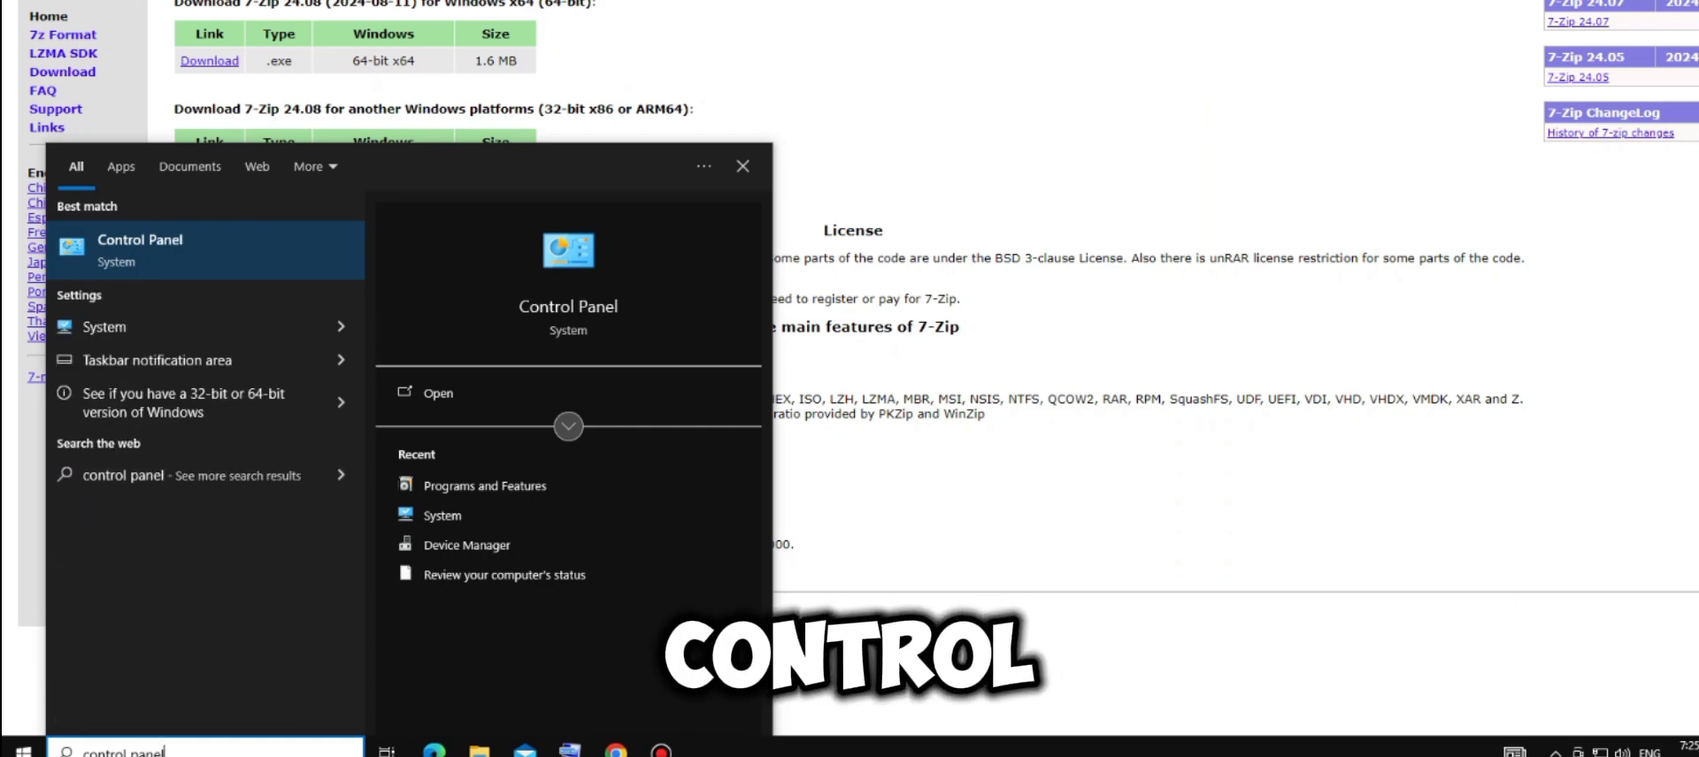
key(Return)
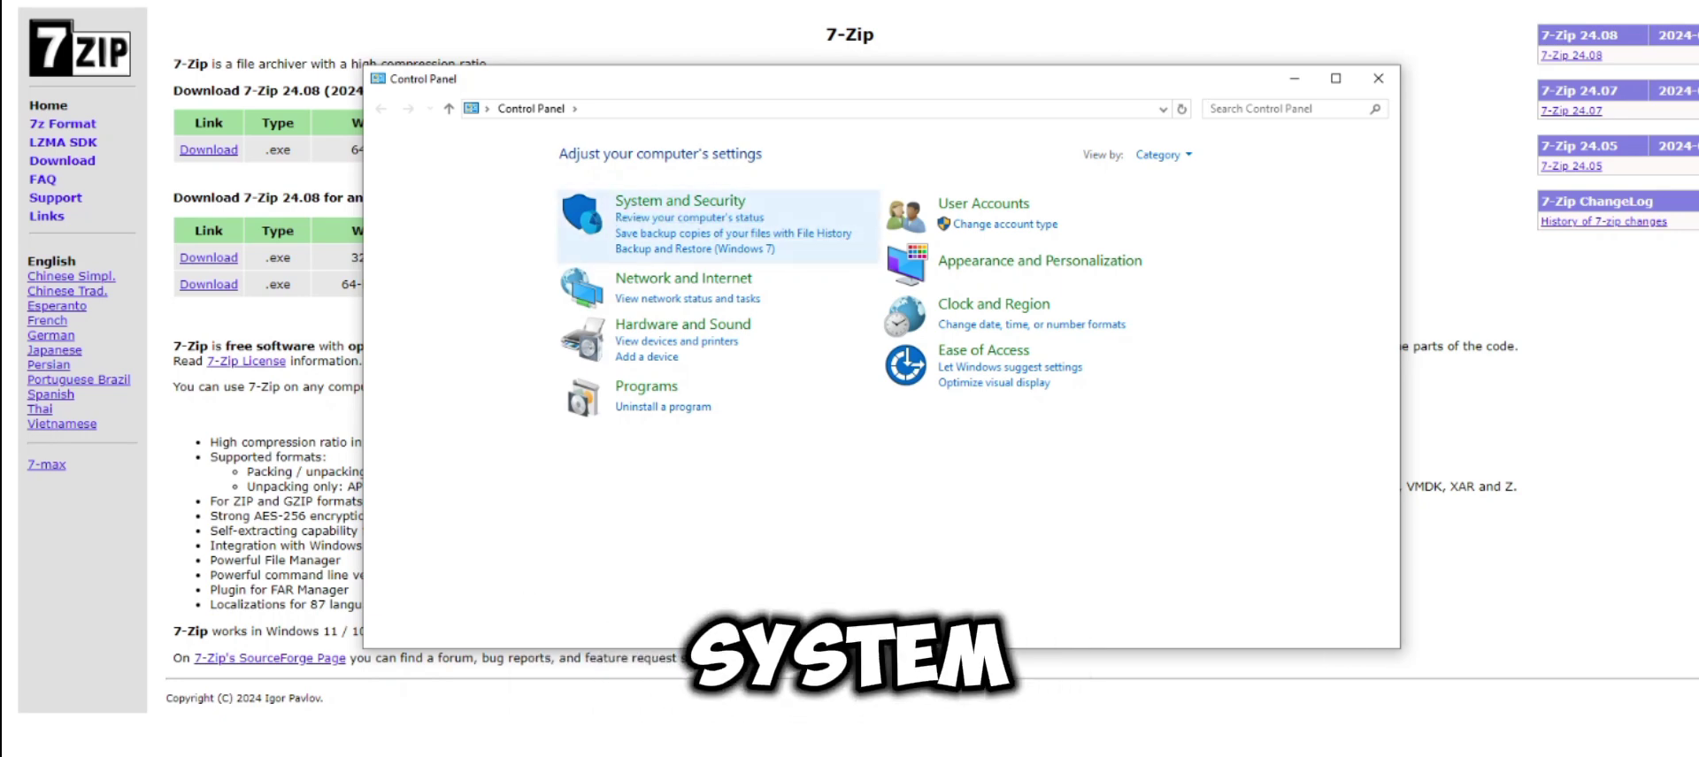
click(708, 201)
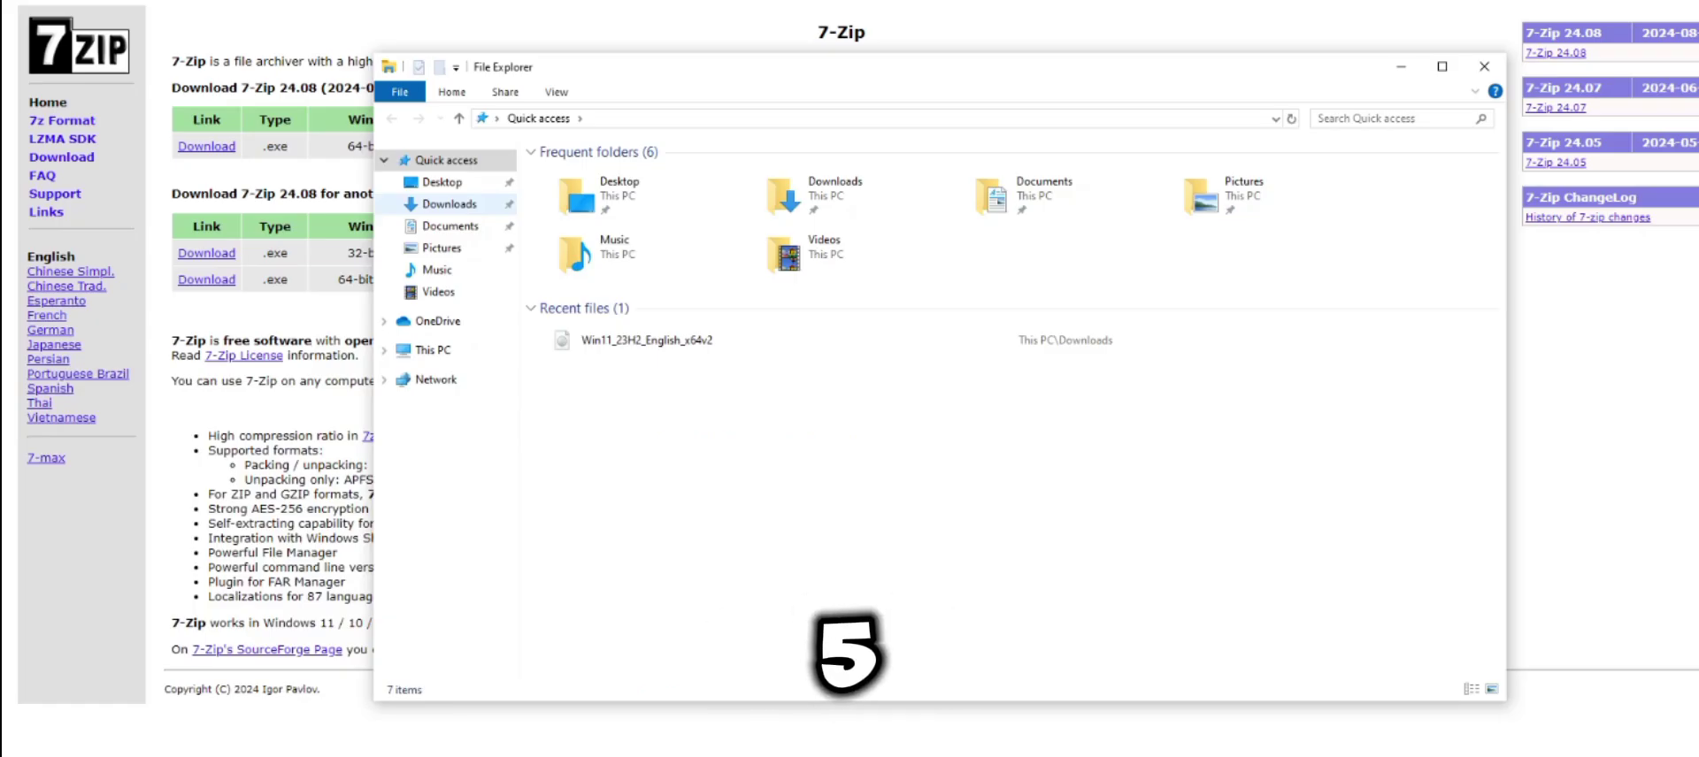
Step: Run setup from the Downloads folder, allow it to make changes, and continue past the Install Windows 11 page
click(450, 203)
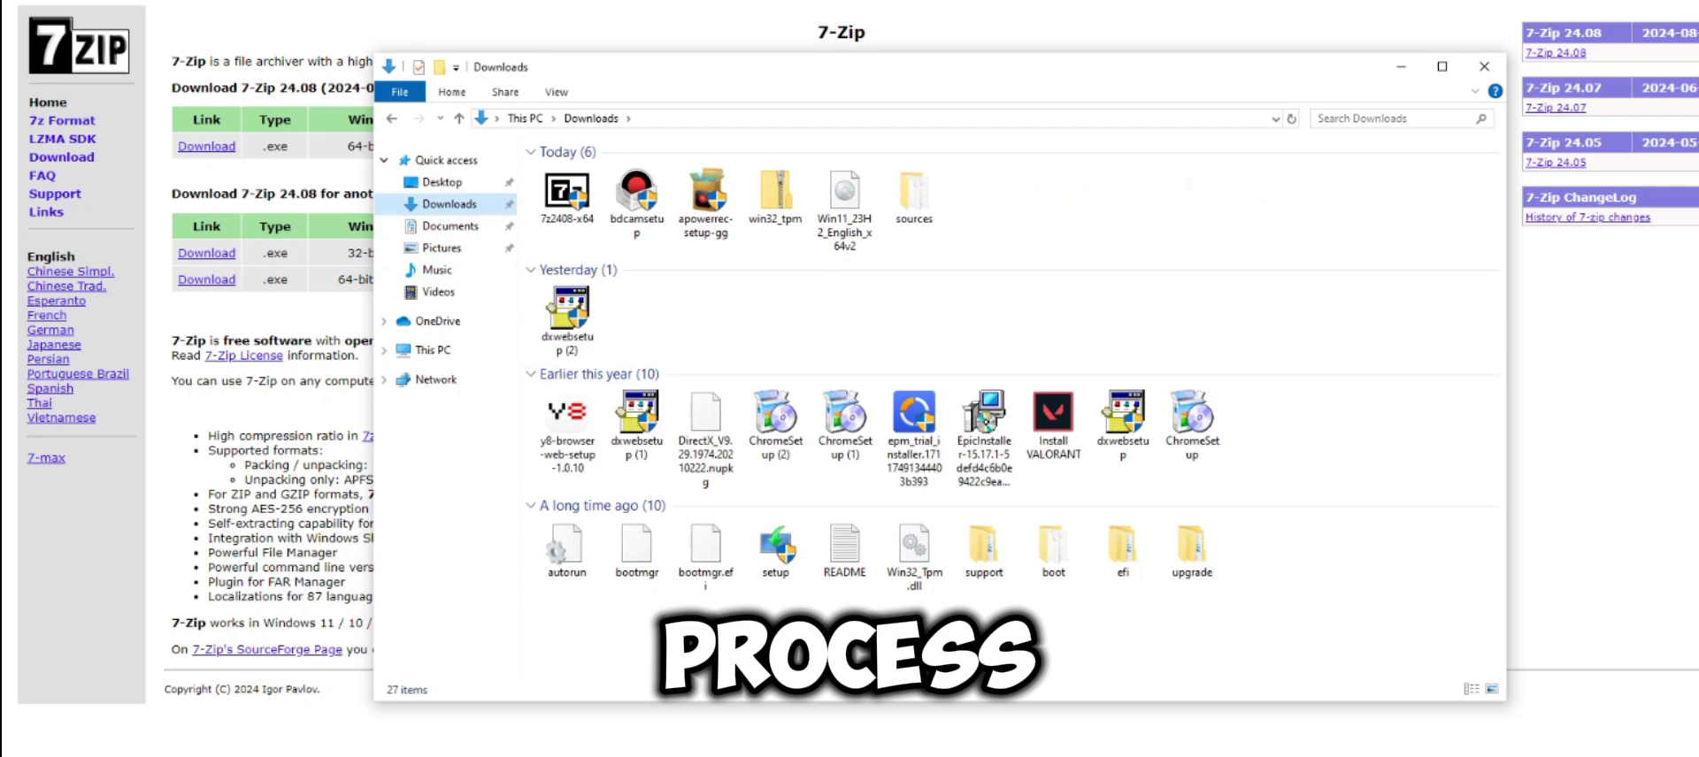
click(775, 548)
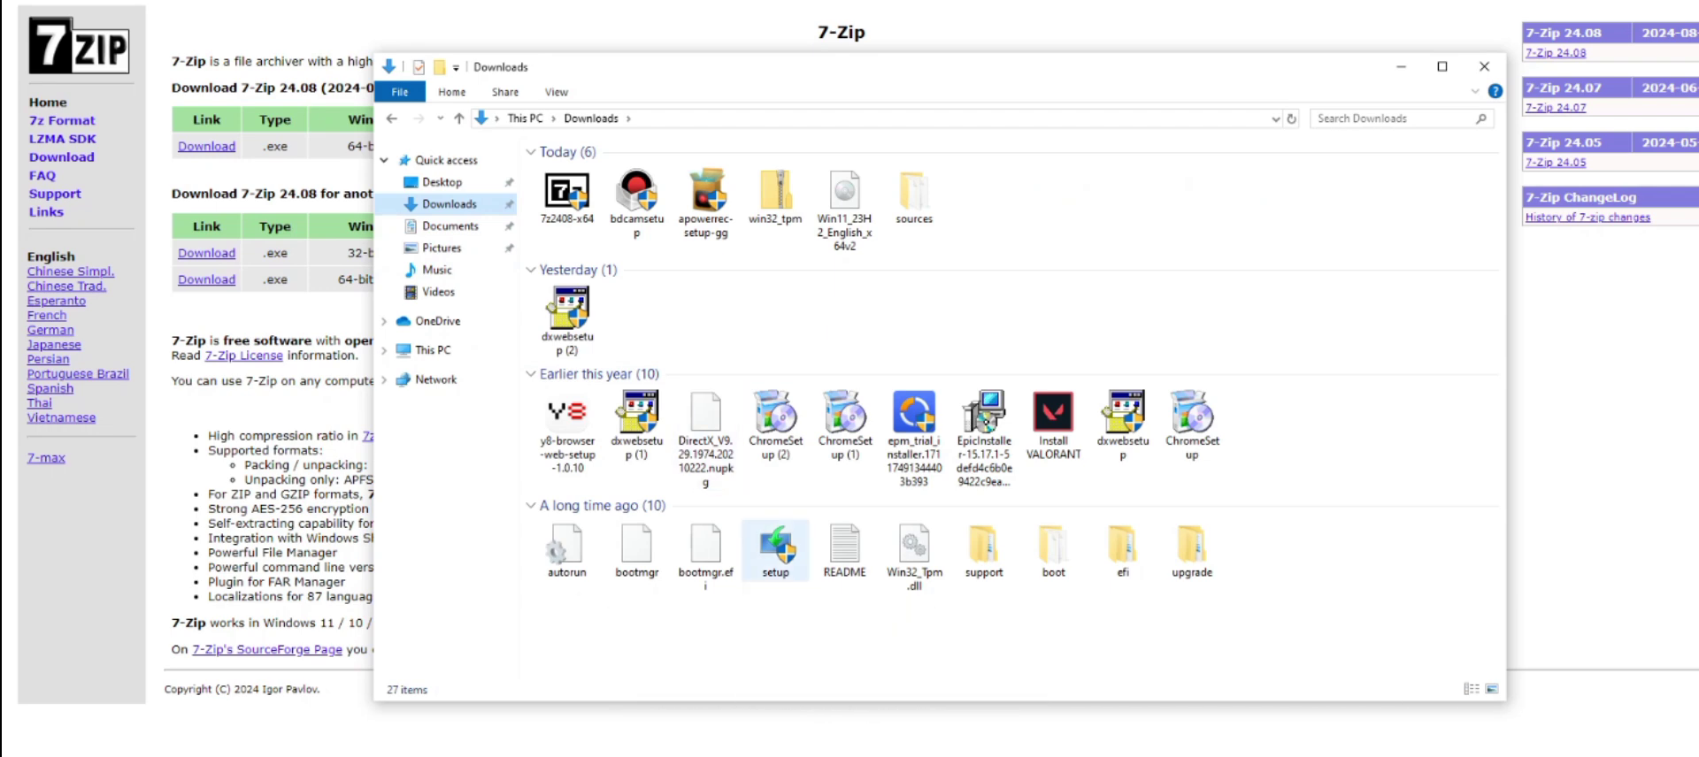
click(775, 549)
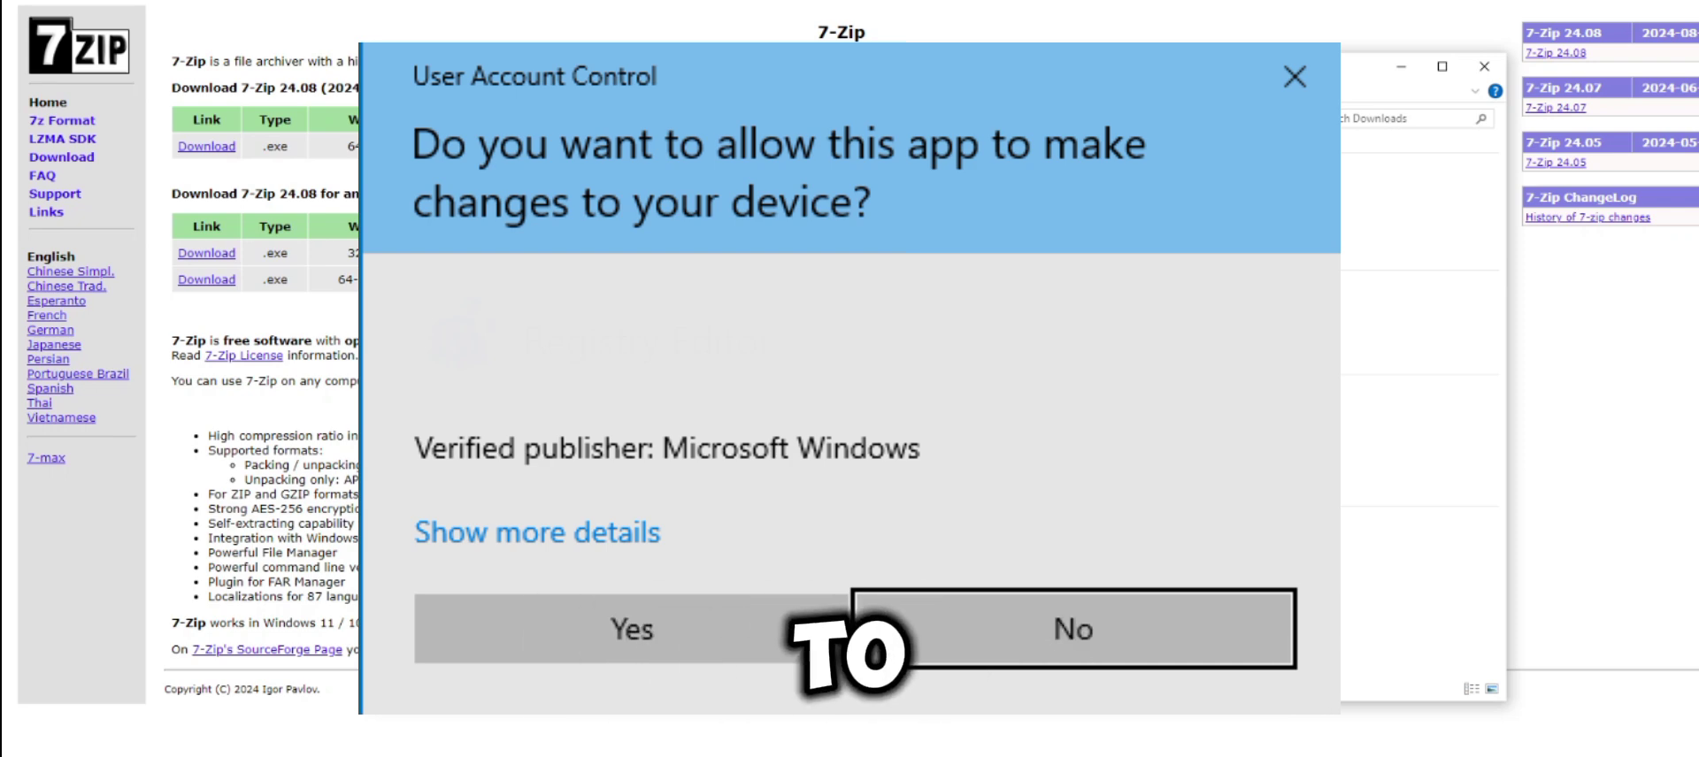
key(alt+y)
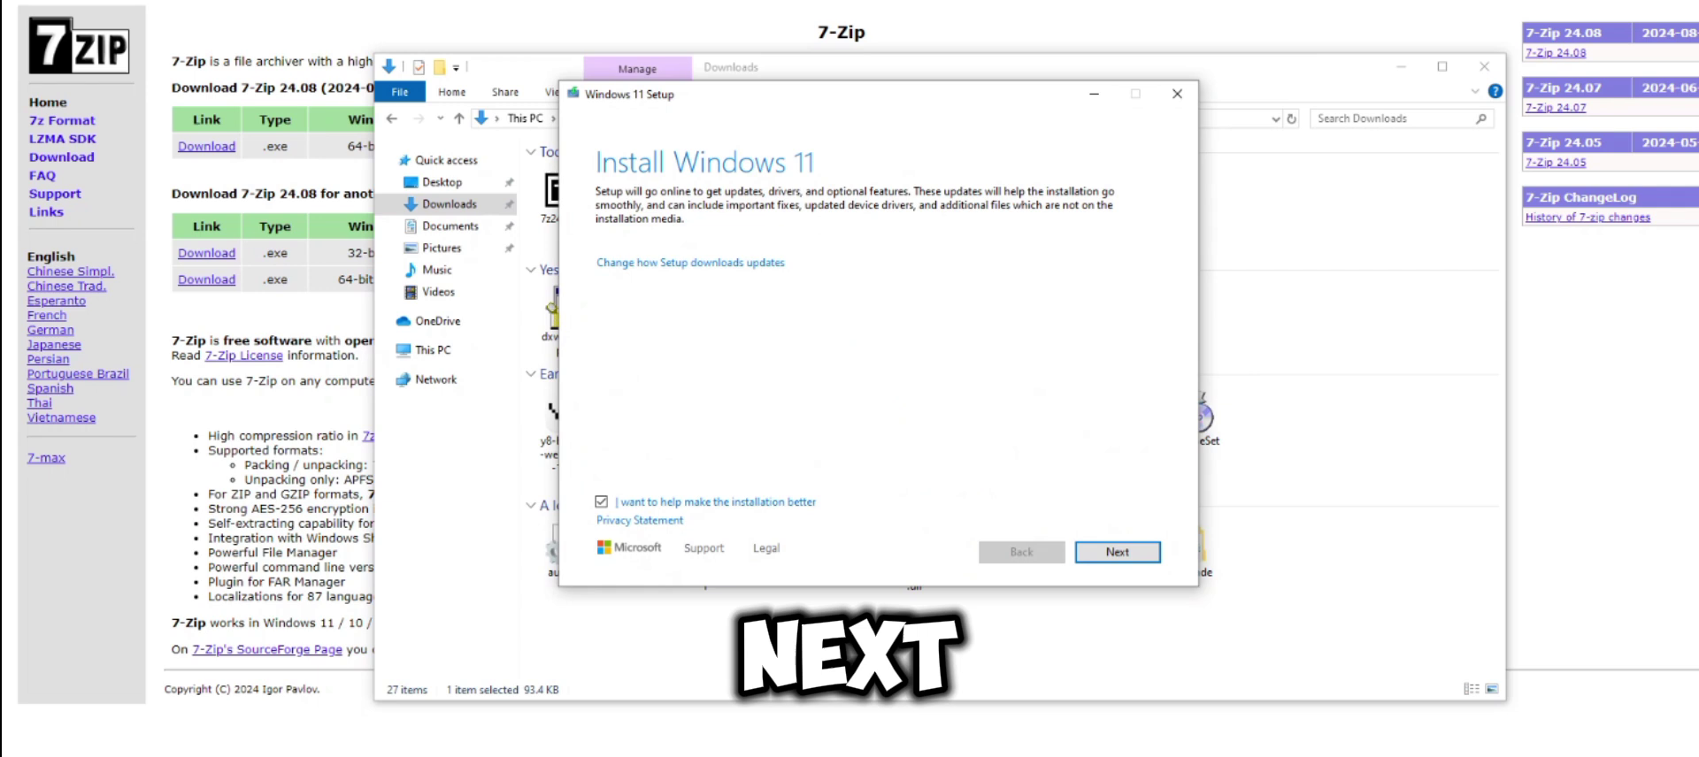
key(Return)
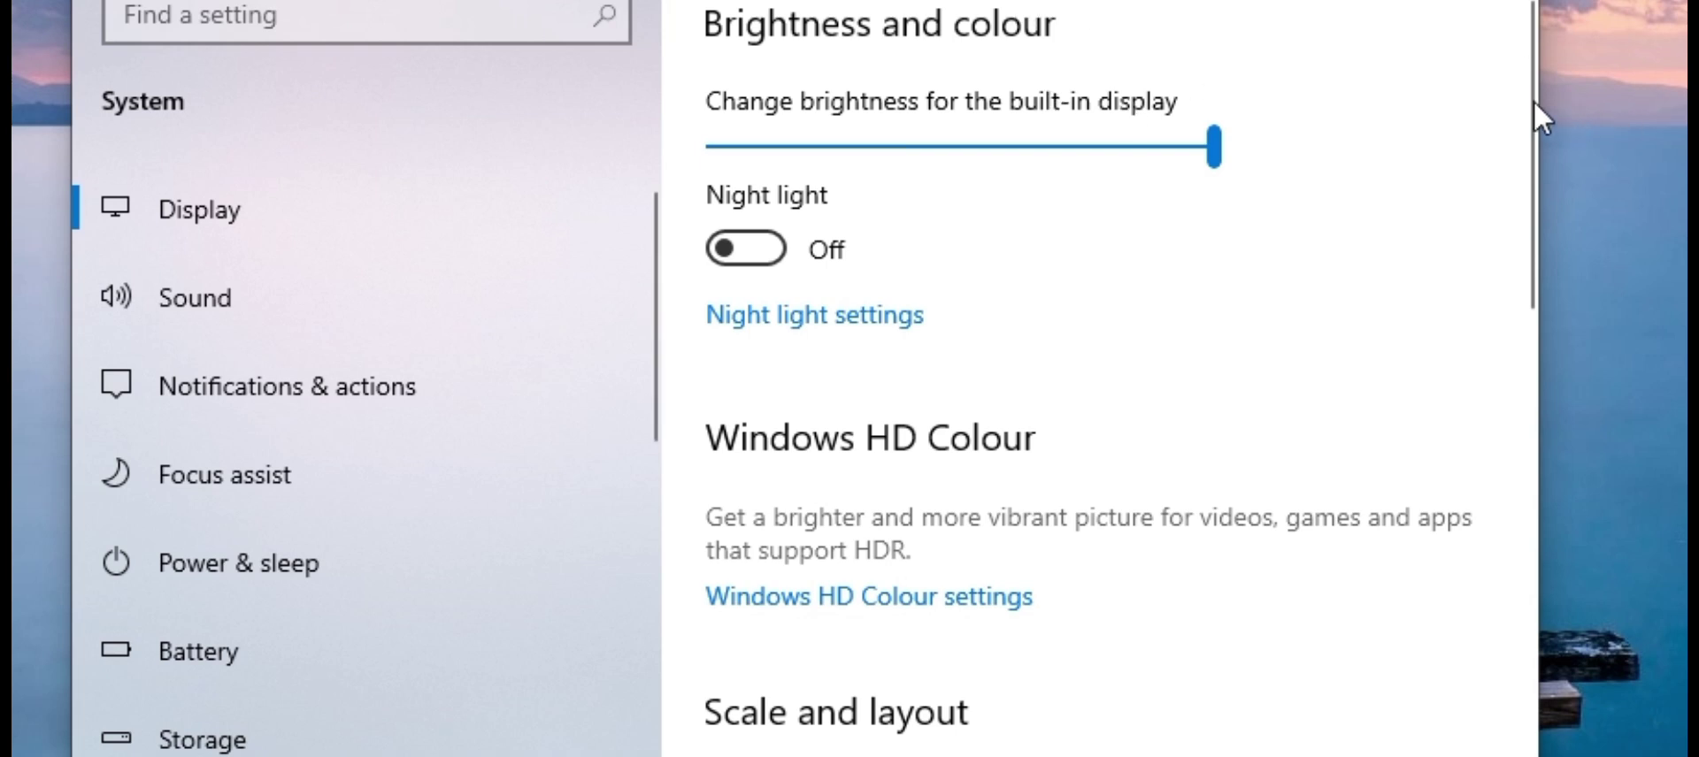
Step: Show the available display resolutions in the Display settings
drag(1528, 92, 1517, 348)
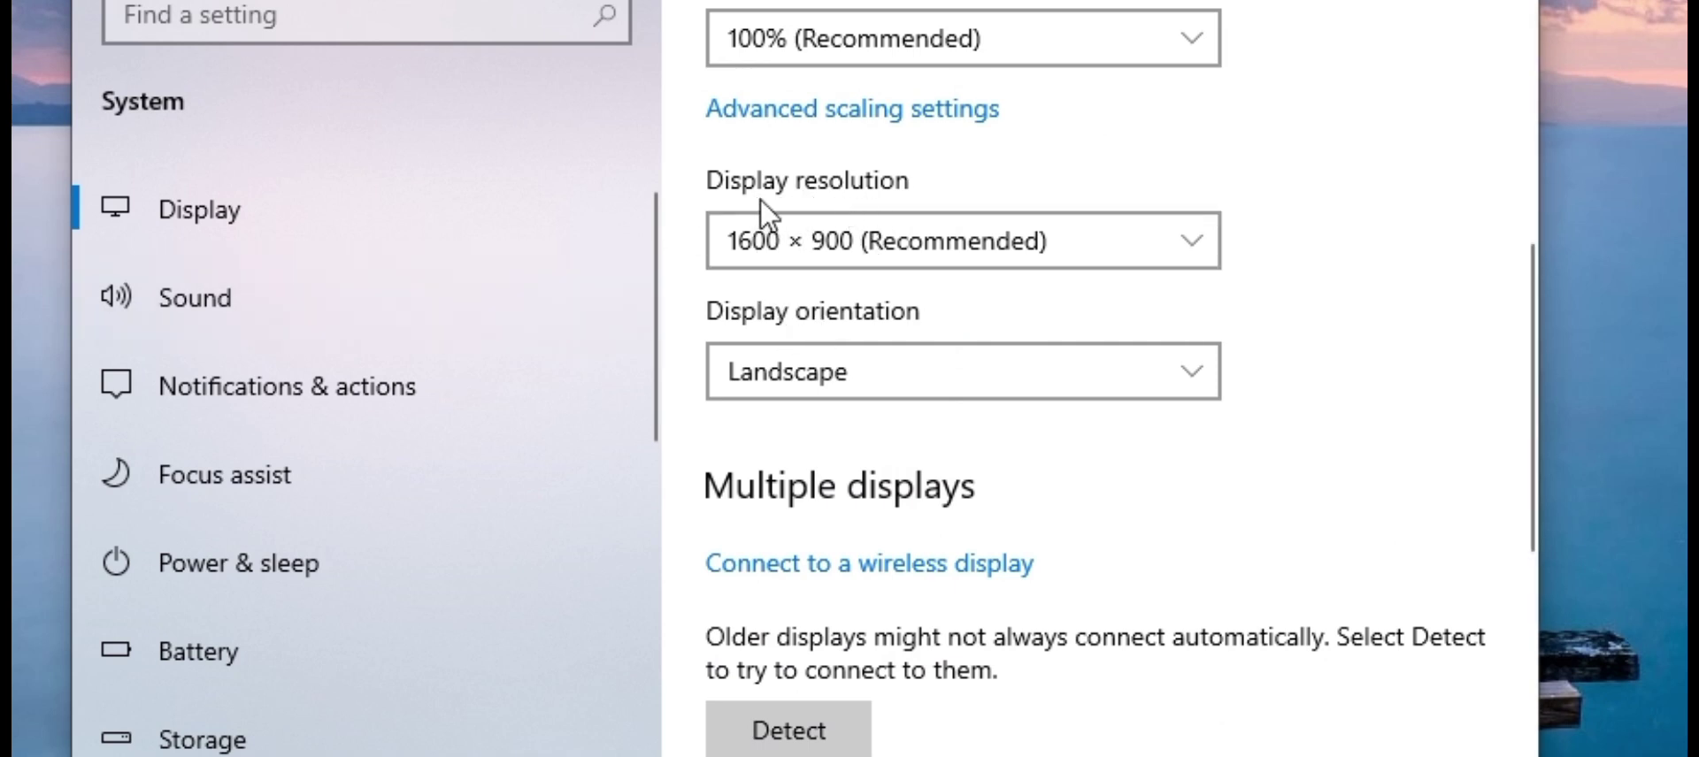
click(846, 248)
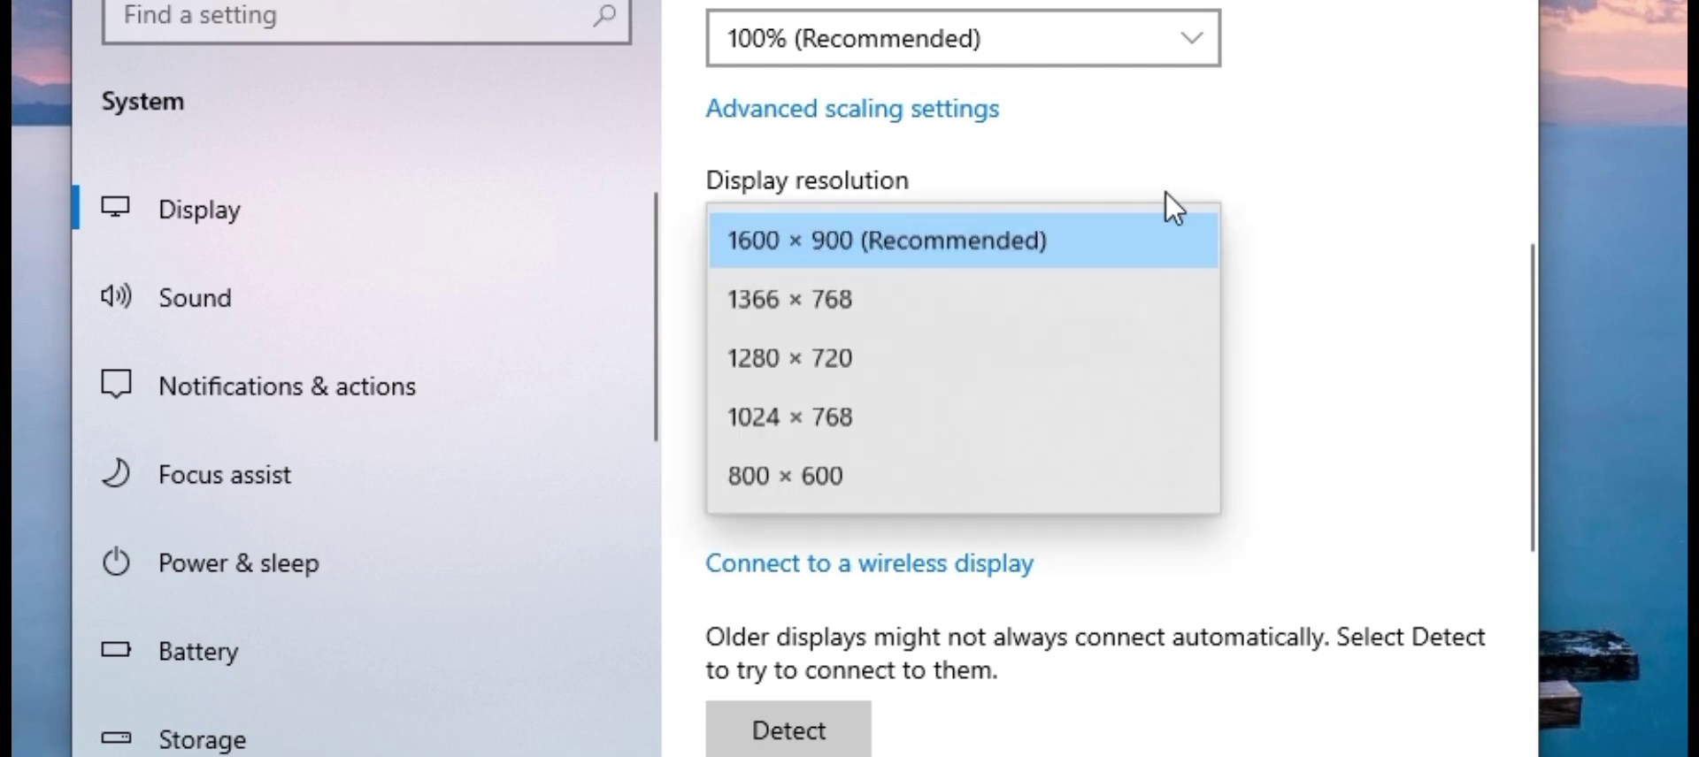